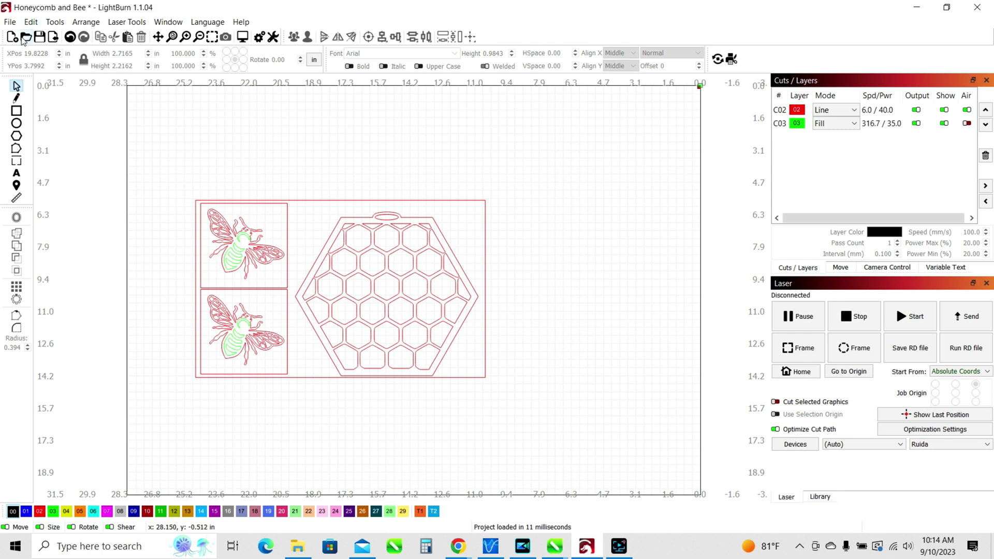
- Discard the Honeycomb and Bee design without saving and start a blank untitled project
mouse_move(505, 251)
left_mouse_down()
mouse_move(506, 231)
mouse_move(535, 231)
mouse_move(522, 248)
left_mouse_up()
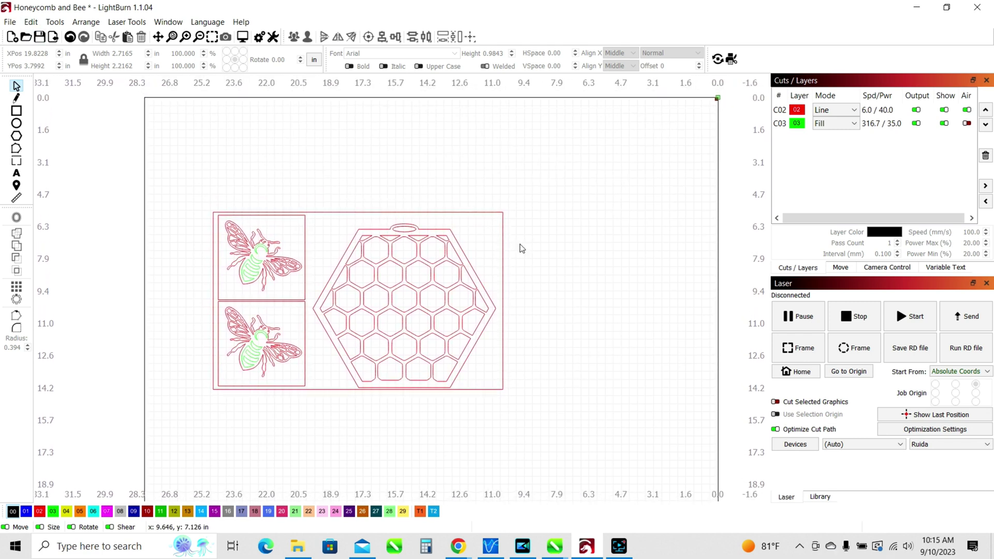
left_click(13, 40)
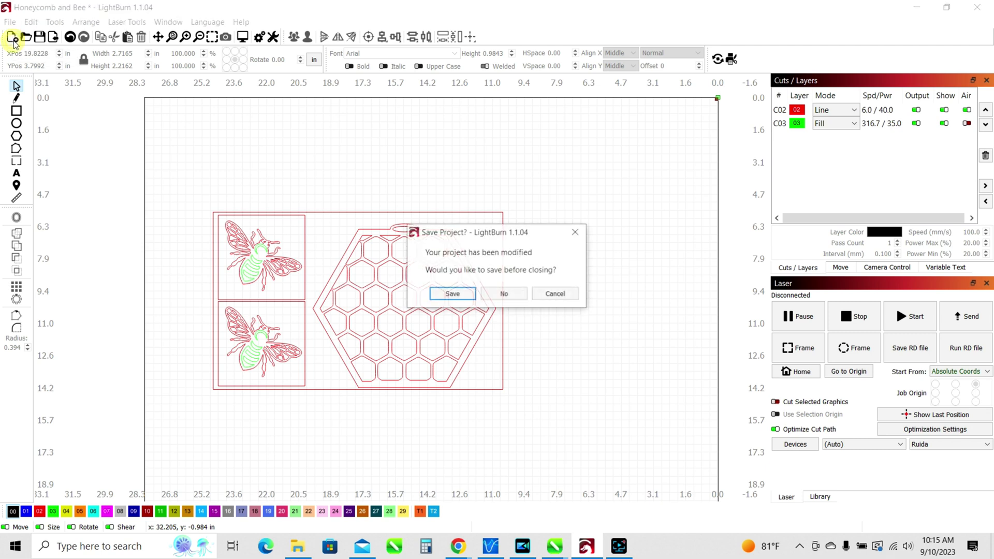
left_click(504, 294)
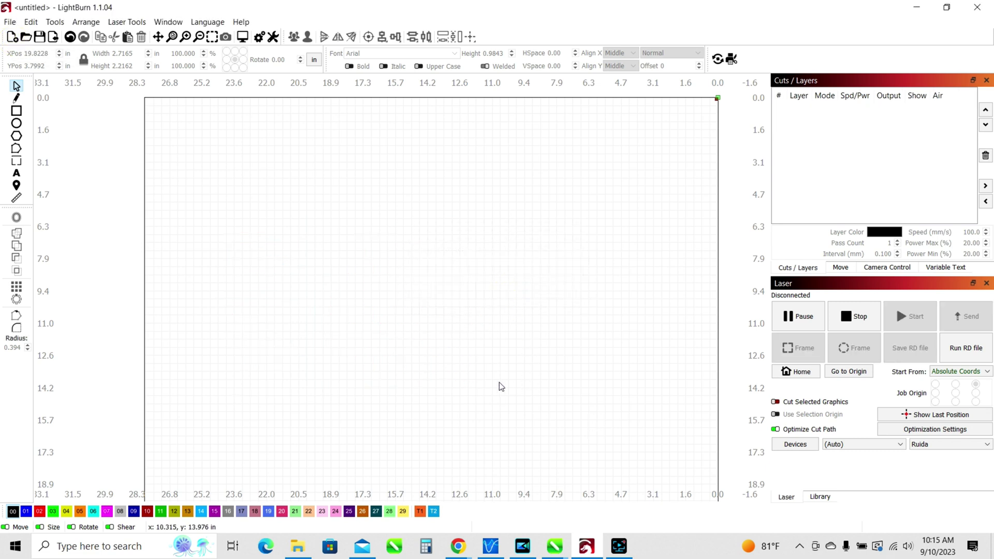
left_click_drag(364, 264, 331, 249)
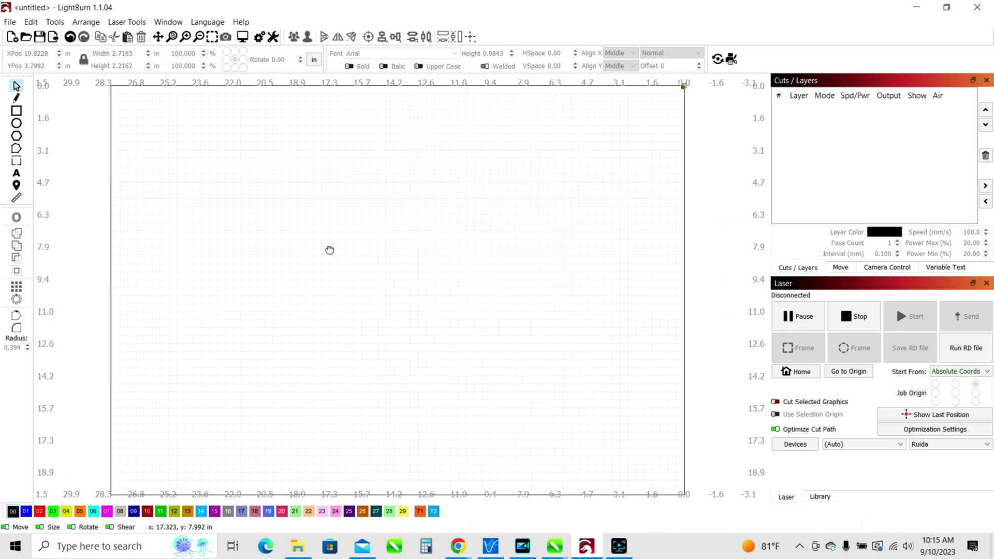
left_click(10, 22)
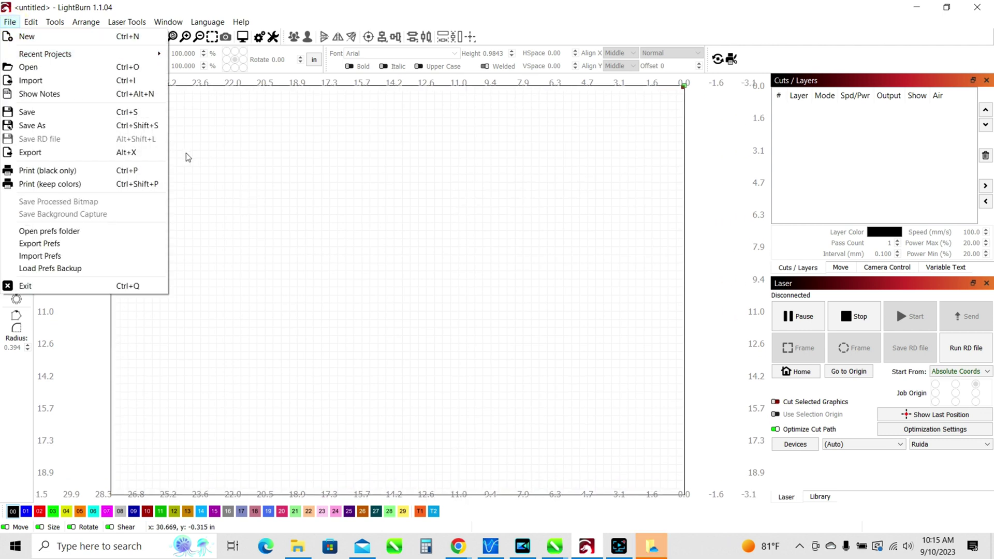
left_click(71, 41)
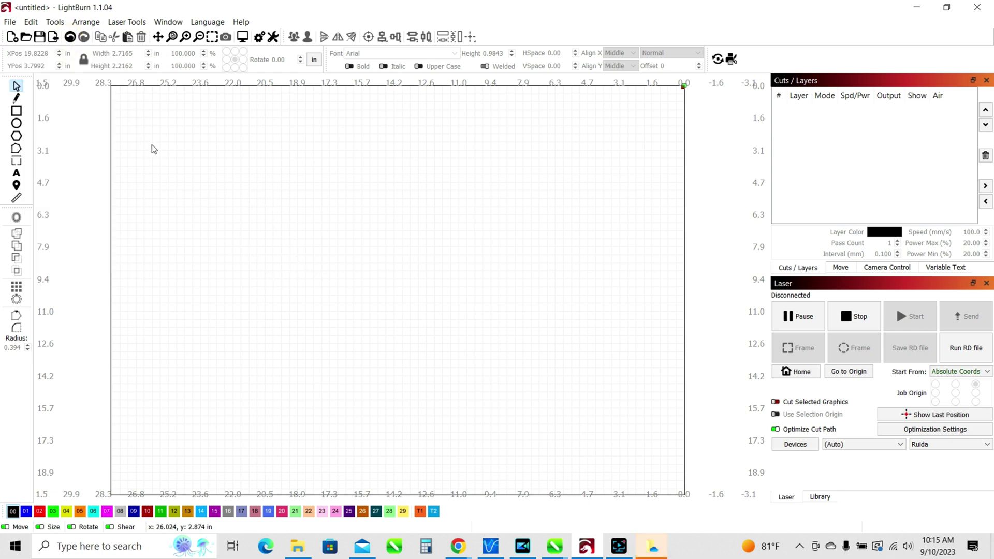
left_click(25, 36)
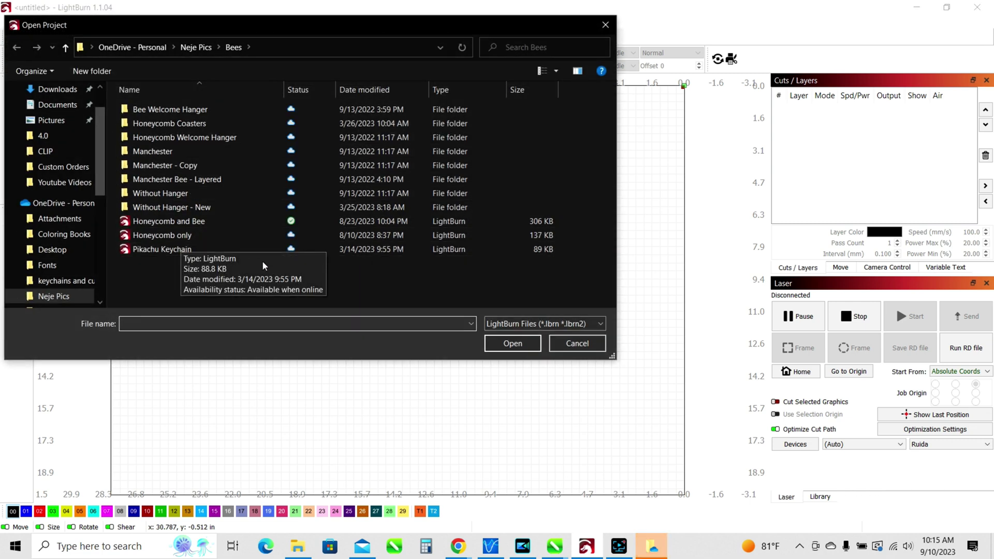
double_click(196, 227)
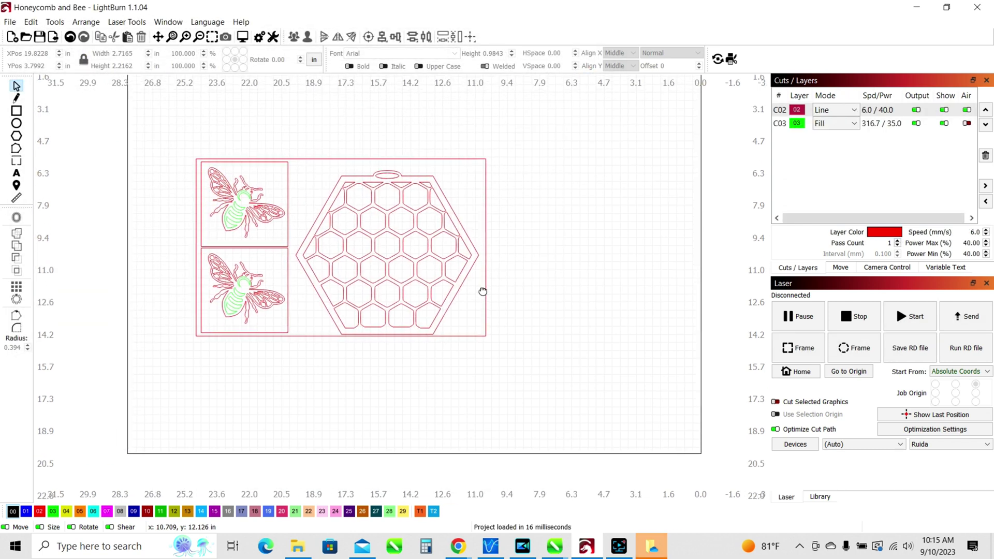
left_click_drag(483, 291, 485, 305)
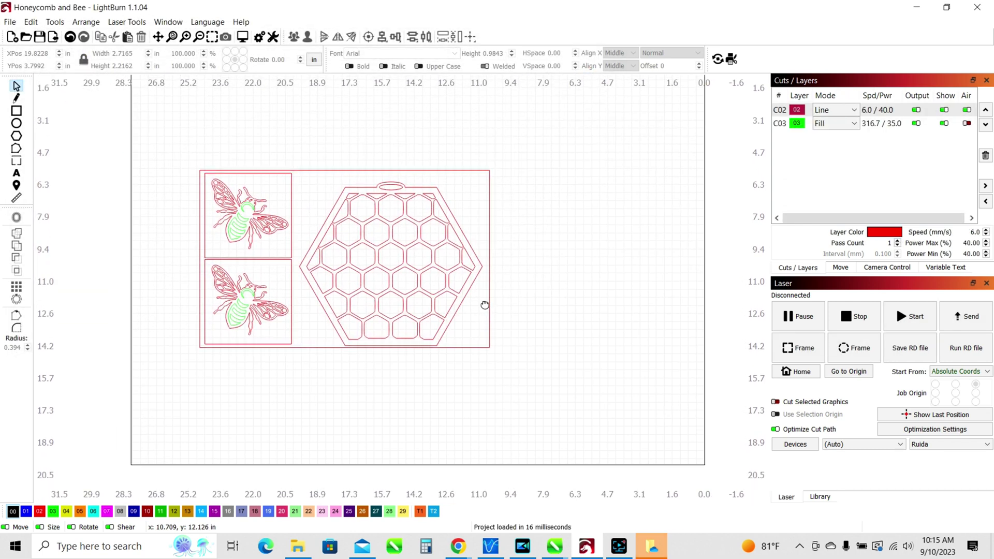
left_click(12, 37)
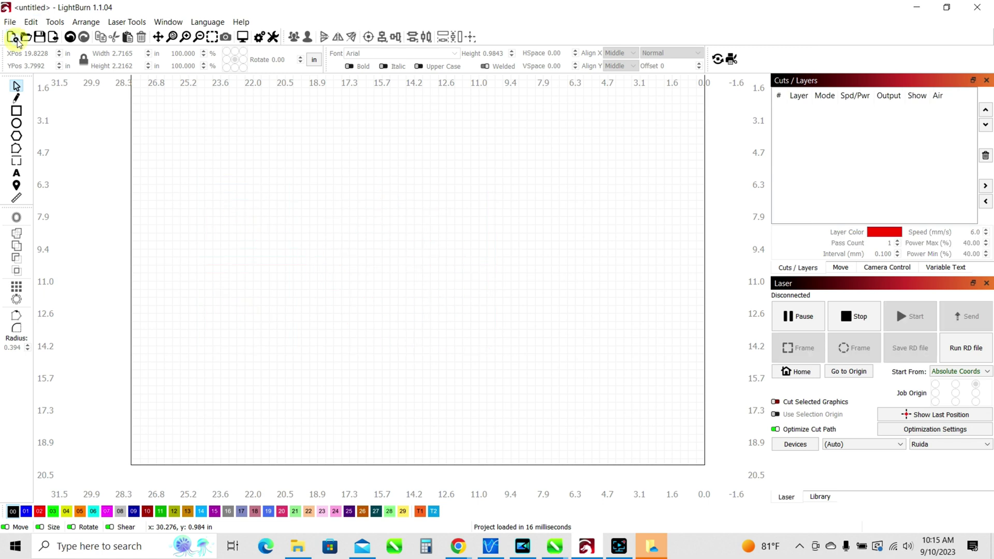
left_click(54, 38)
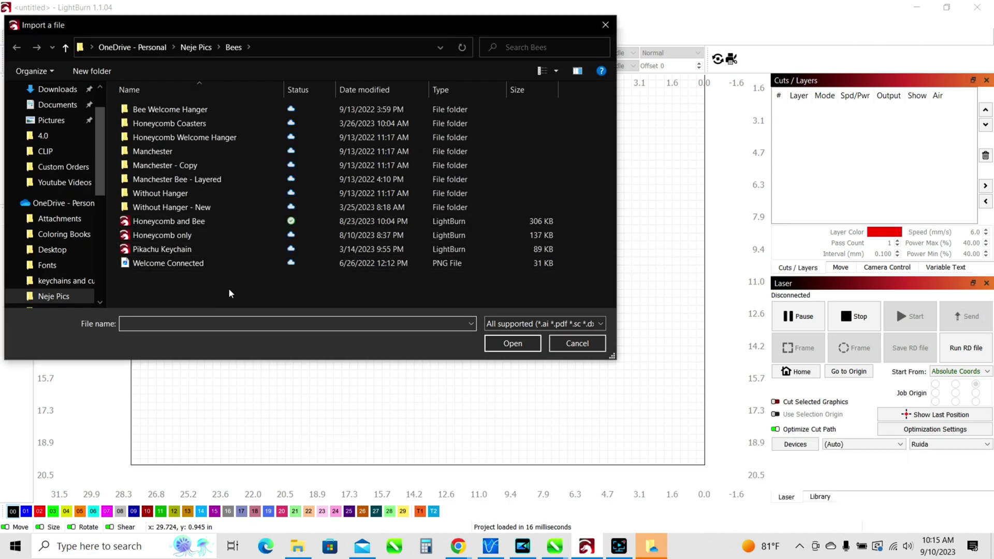
left_click(178, 270)
double_click(178, 265)
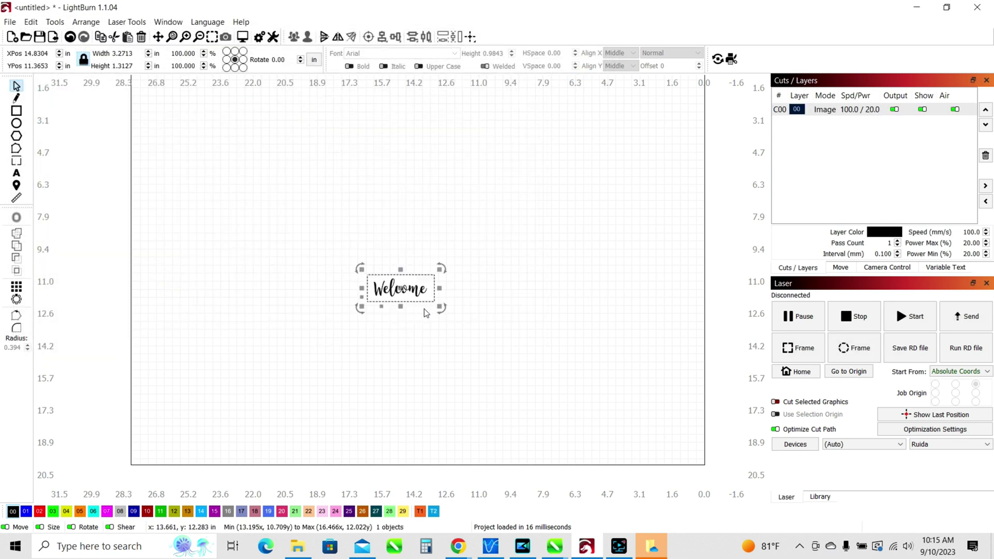
left_click(398, 314)
left_click(399, 289)
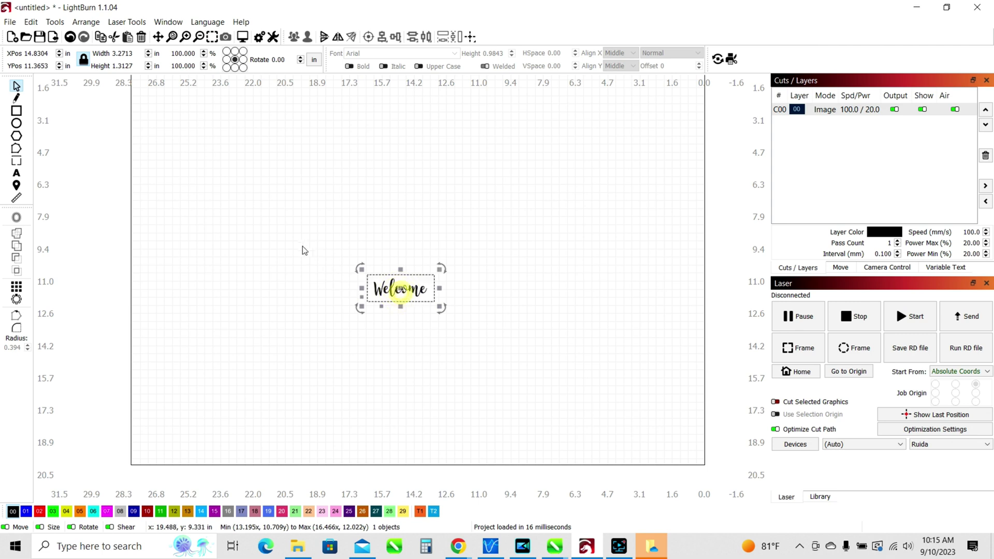
left_click(364, 291)
left_click(365, 291)
left_click_drag(358, 268, 283, 201)
left_click(373, 350)
left_click(315, 260)
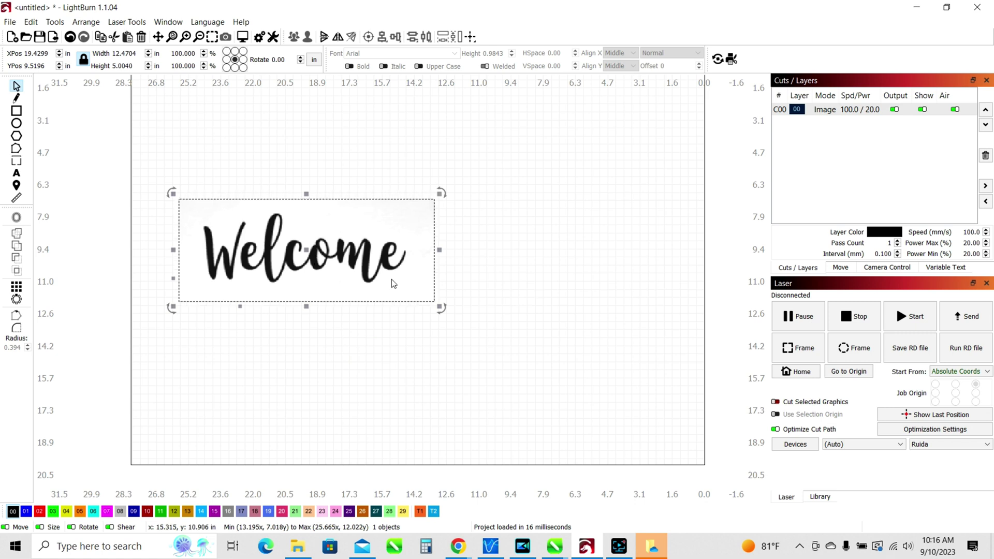
key("Delete")
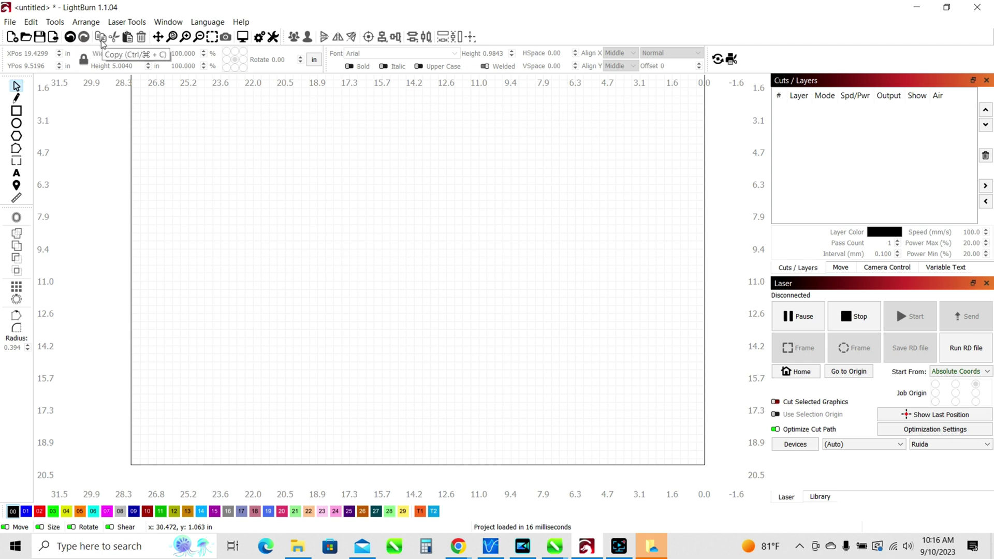
left_click(158, 39)
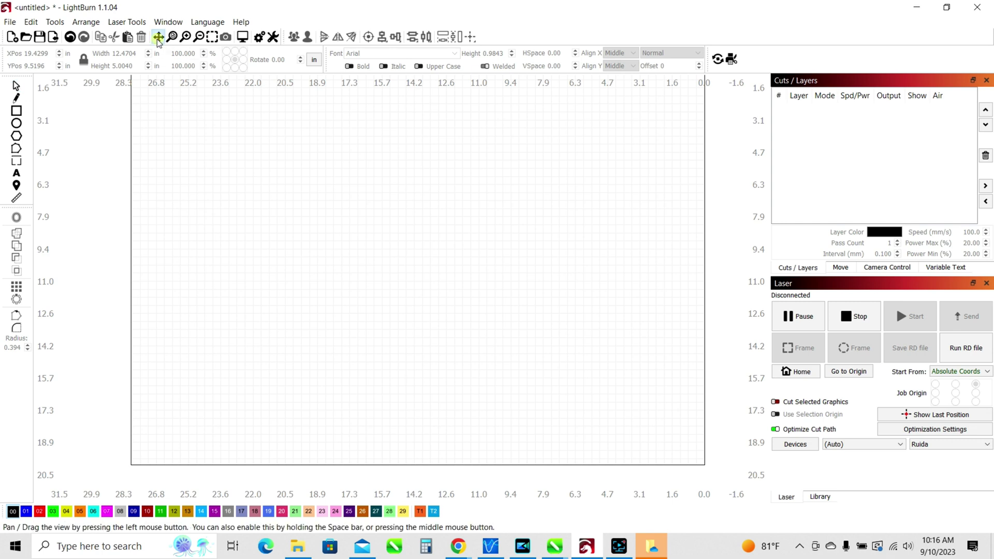
left_click_drag(232, 195, 170, 242)
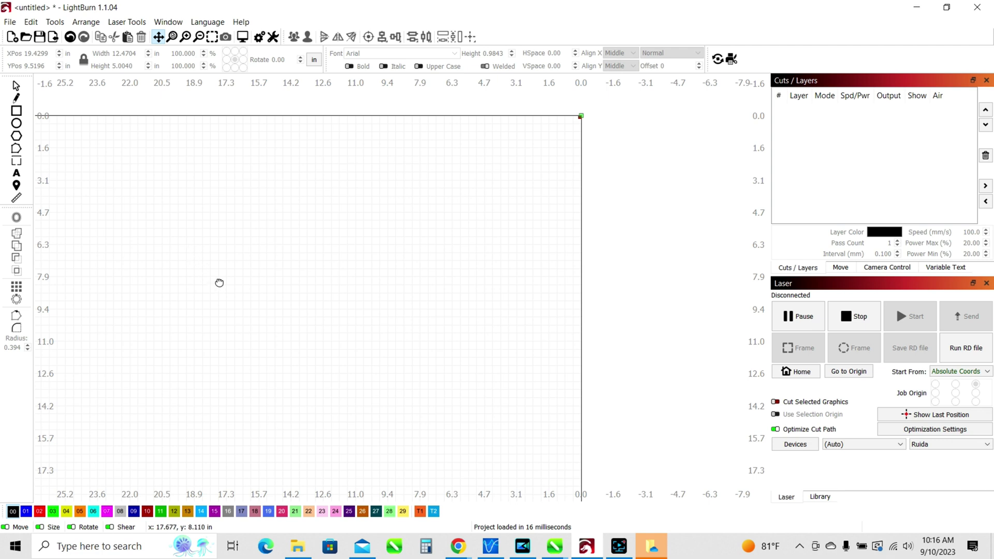
left_click(16, 86)
left_click_drag(244, 231, 289, 192)
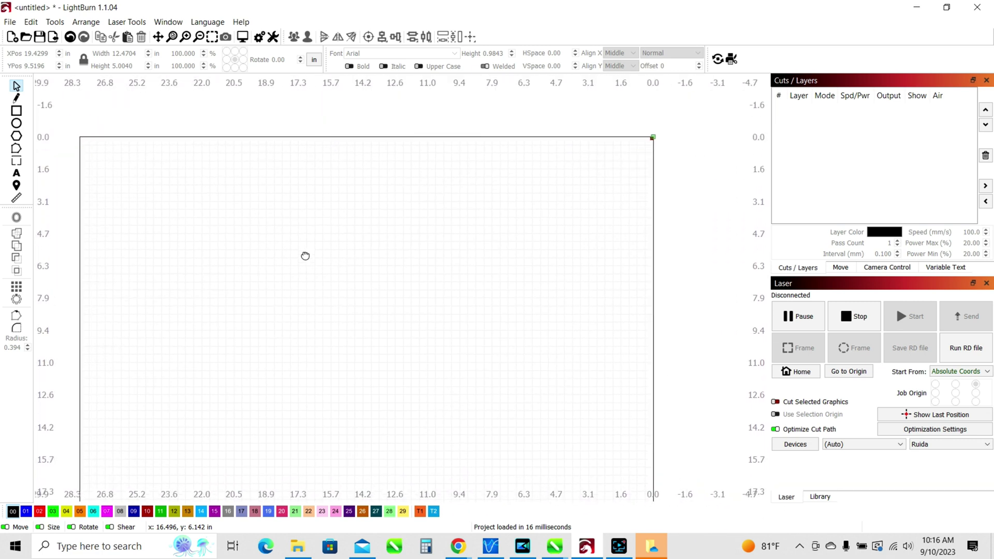
mouse_move(306, 256)
left_mouse_down()
mouse_move(291, 202)
mouse_move(311, 242)
left_mouse_up()
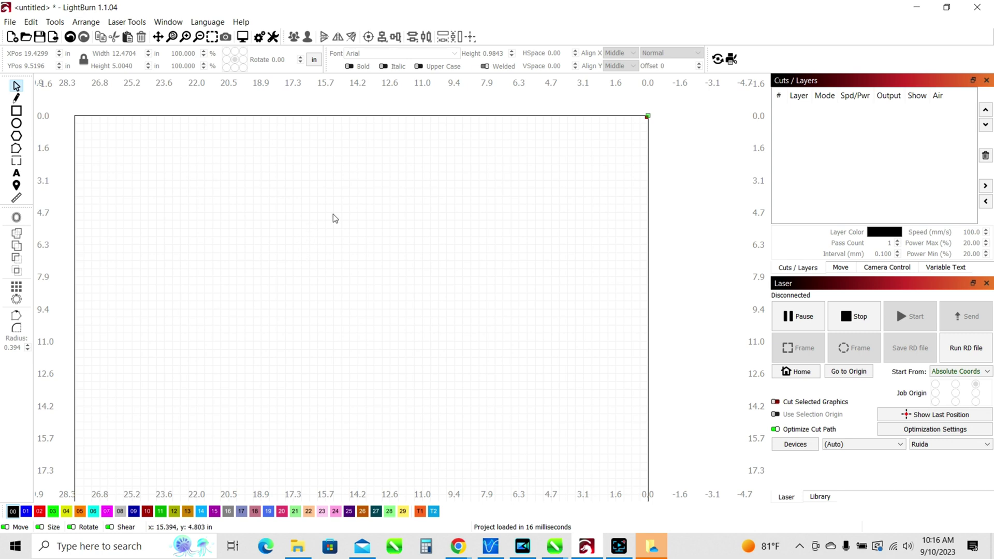
mouse_move(335, 218)
left_mouse_down()
mouse_move(346, 180)
mouse_move(339, 204)
mouse_move(217, 304)
mouse_move(300, 275)
mouse_move(341, 237)
left_mouse_up()
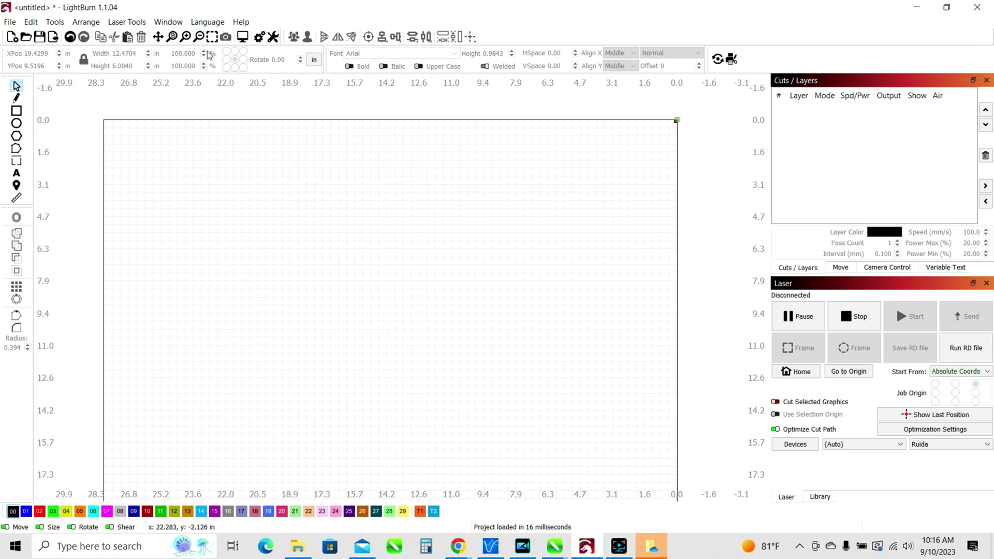
left_click(185, 40)
left_click(198, 40)
left_click(198, 39)
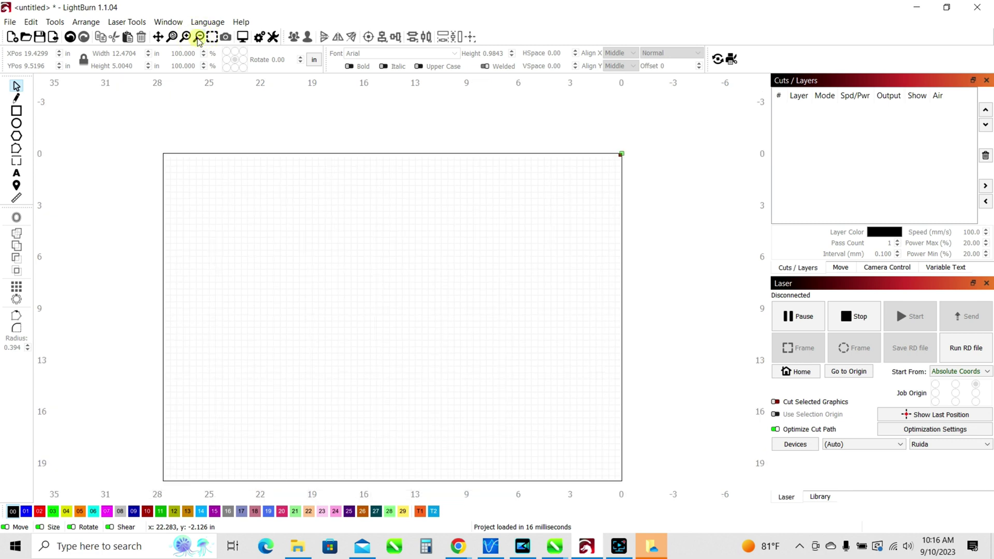
left_click(188, 41)
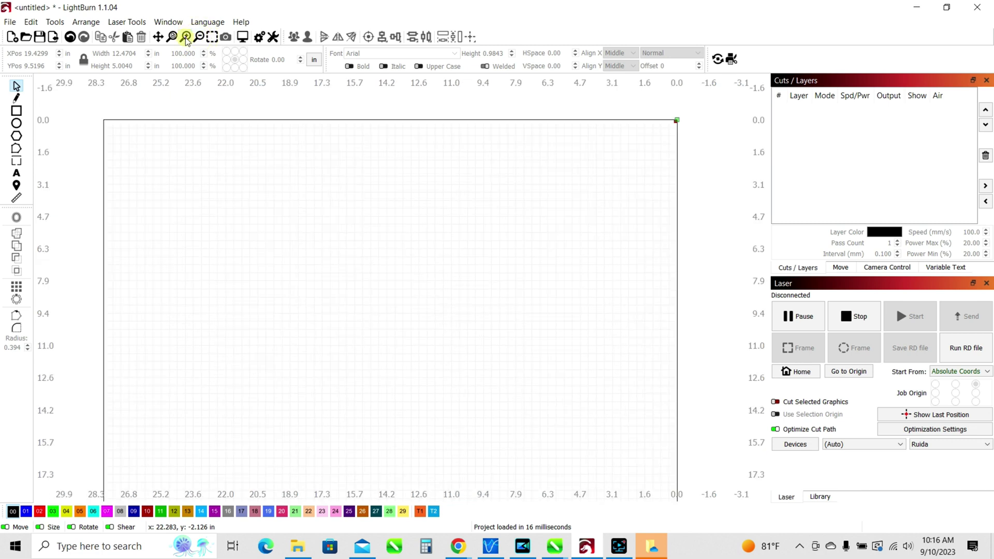
left_click(213, 39)
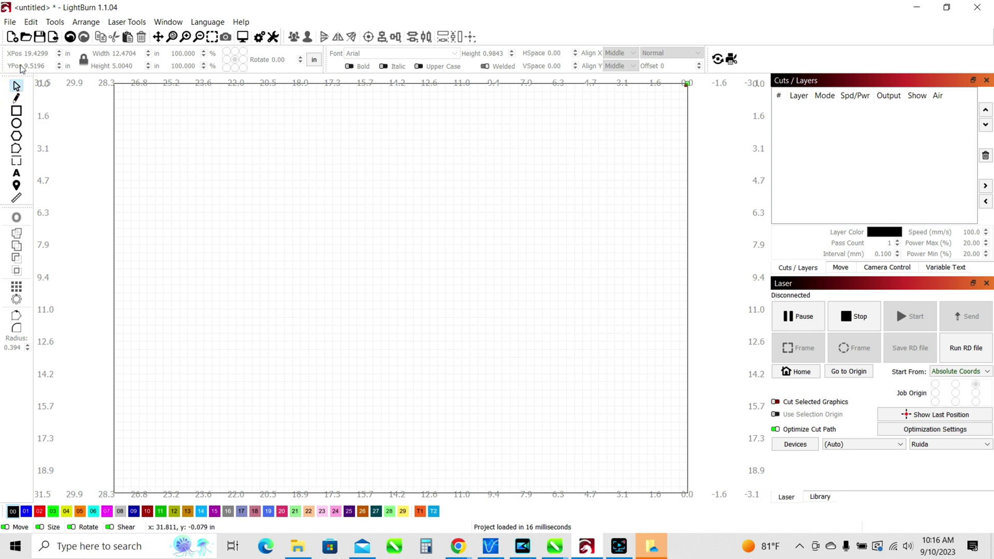
- Reopen the Honeycomb and Bee project, then select the whole design and the hexagon in turn
left_click(25, 37)
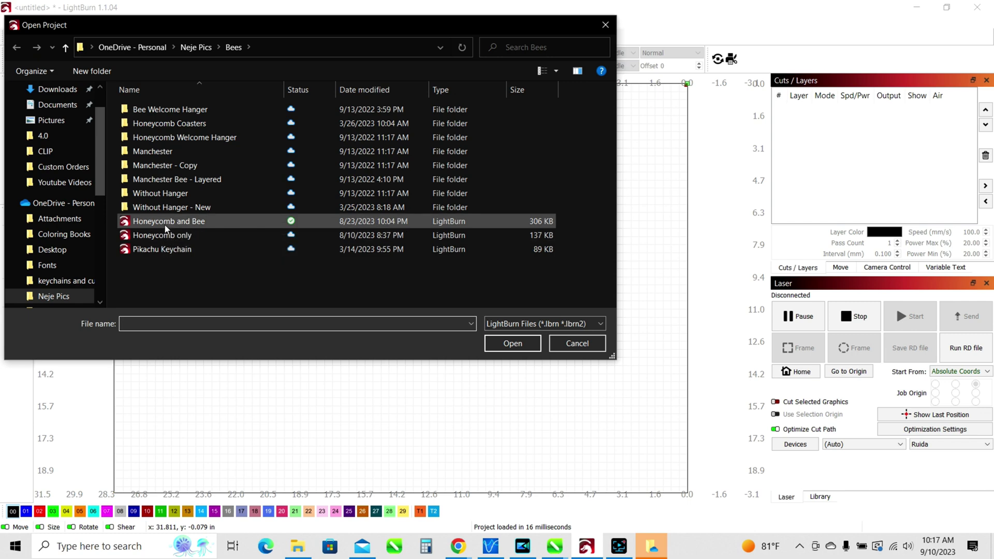
double_click(166, 228)
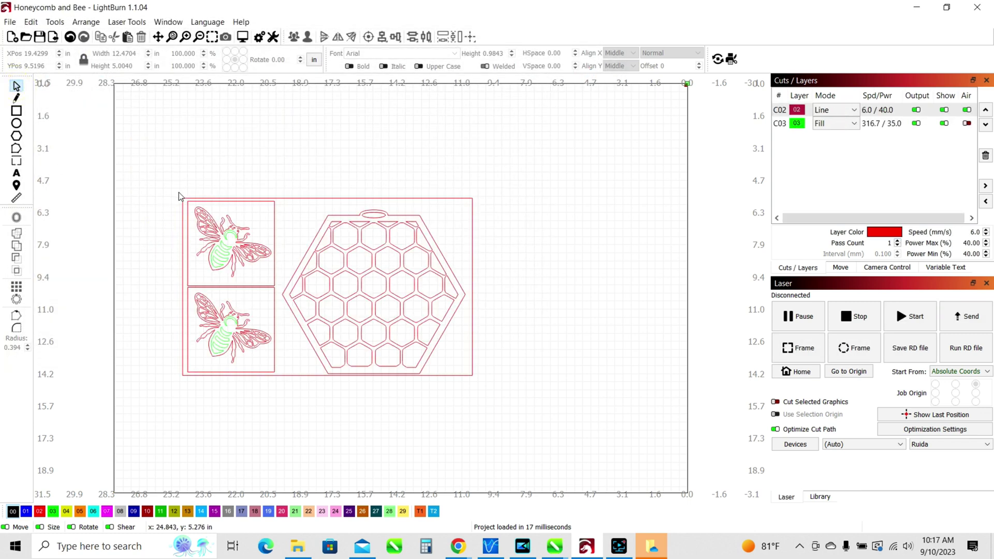
left_click(190, 200)
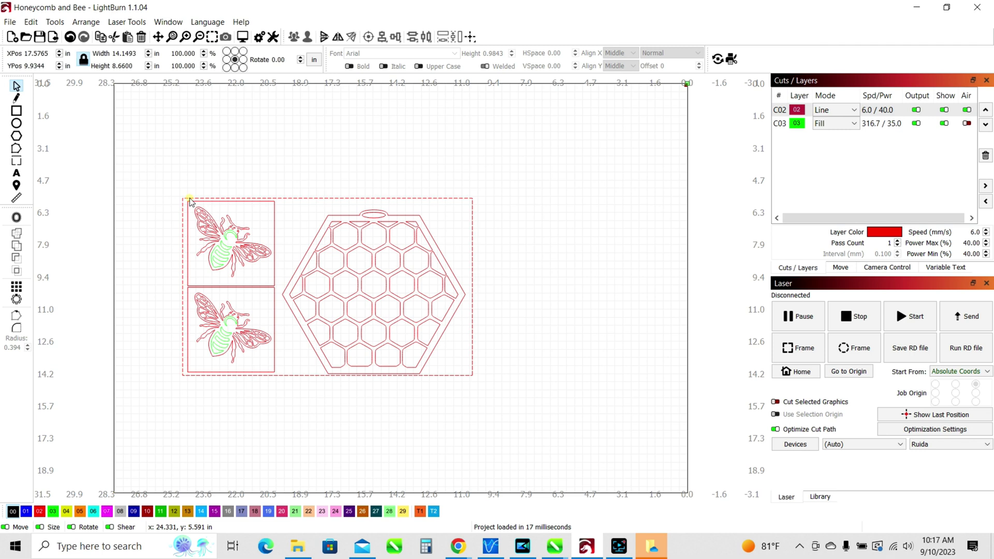
left_click(235, 207)
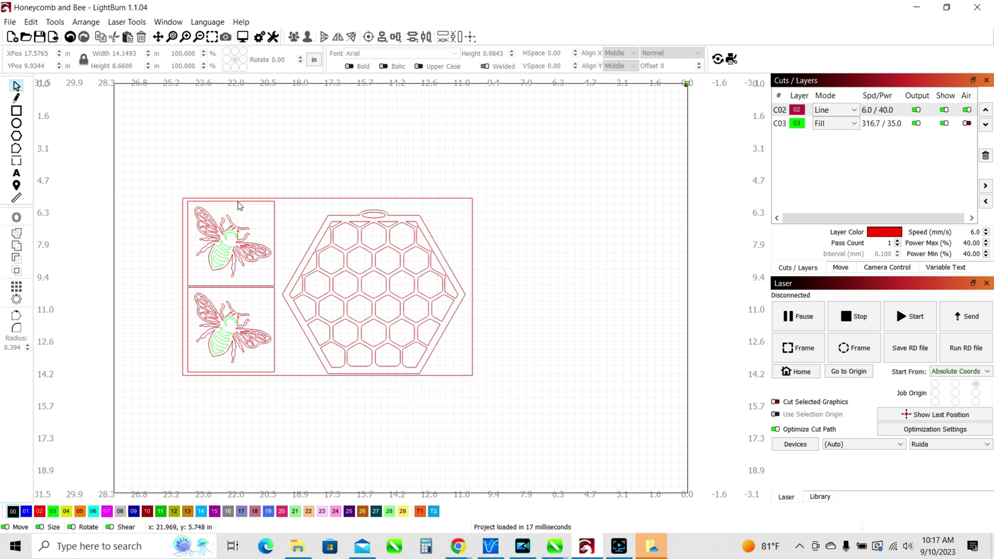
left_click(329, 218)
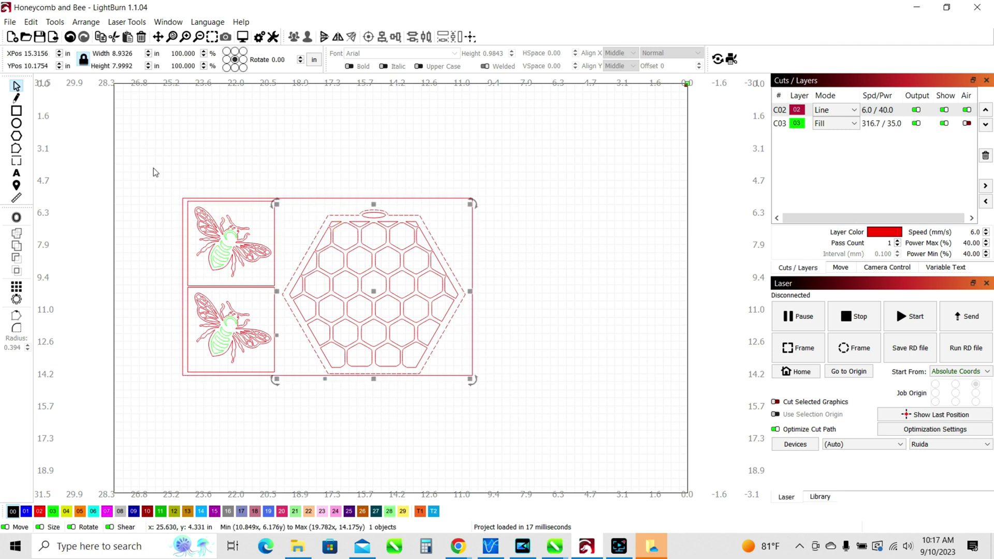
left_click(68, 135)
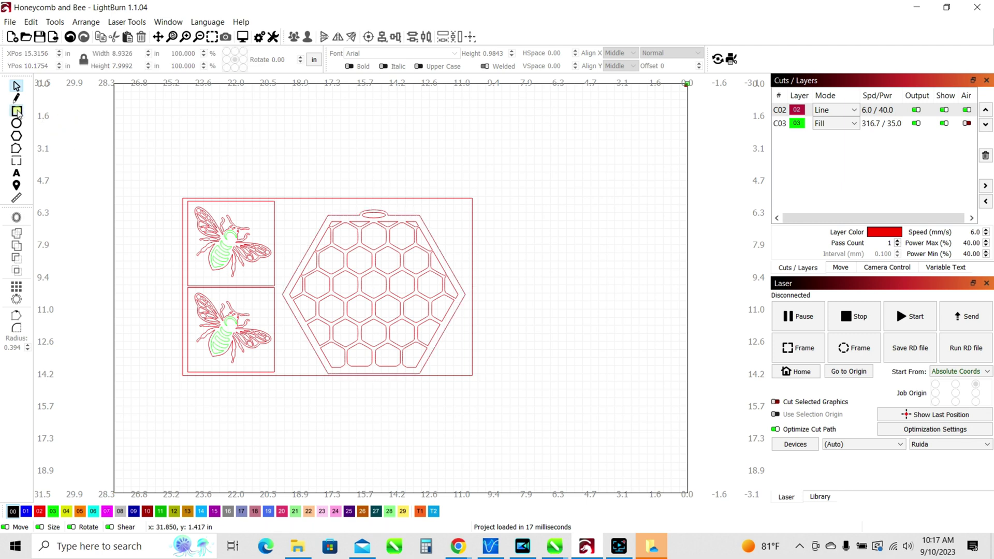
- Draw a rectangle, an ellipse and a hexagon above the honeycomb design
left_click(17, 112)
mouse_move(168, 119)
left_mouse_down()
mouse_move(223, 164)
mouse_move(277, 162)
mouse_move(350, 180)
left_mouse_up()
key("ctrl+e")
left_click(18, 137)
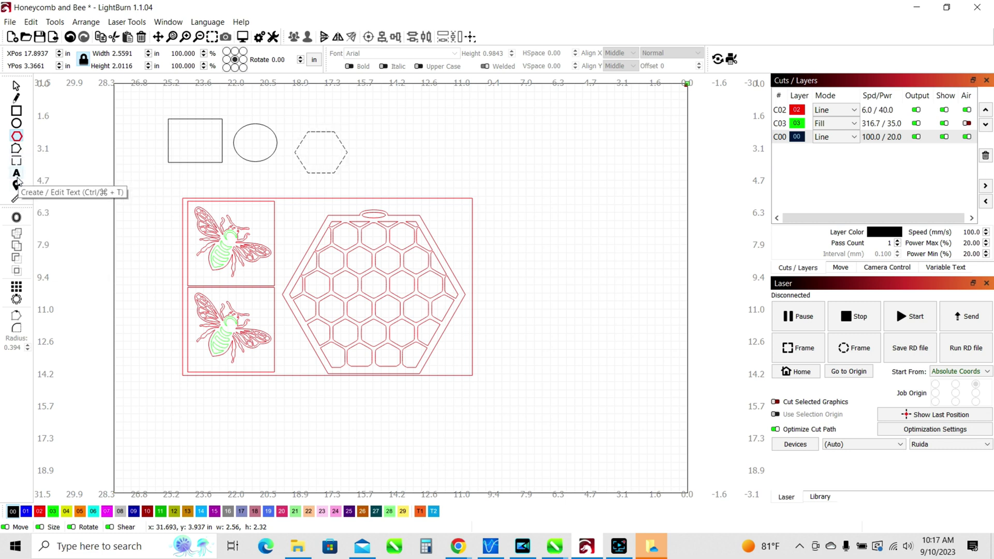
left_click(18, 176)
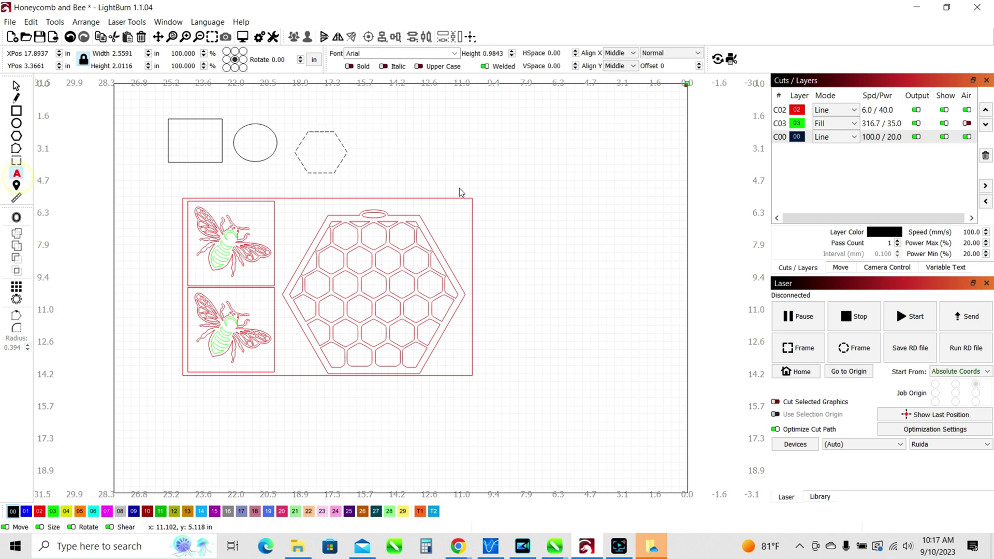
- Add the text 'Wood Unlimited' to the right of the hexagon
left_click(438, 139)
type("Wood Unl")
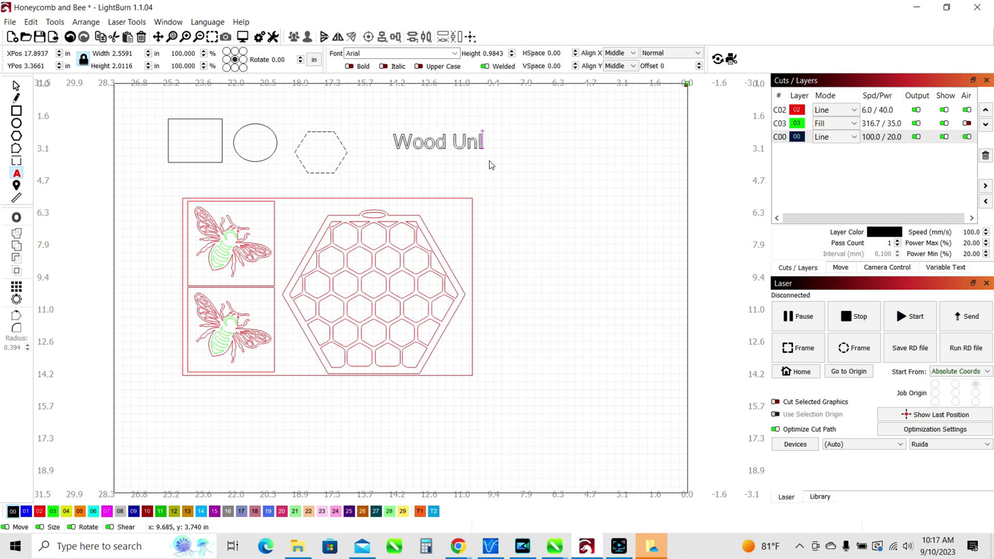
type("imited")
key("Escape")
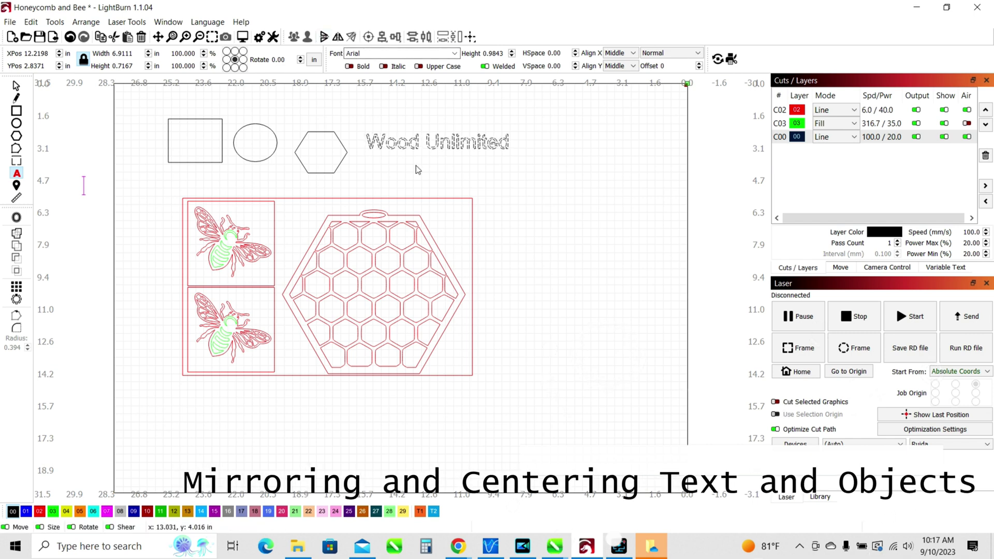
left_click(18, 86)
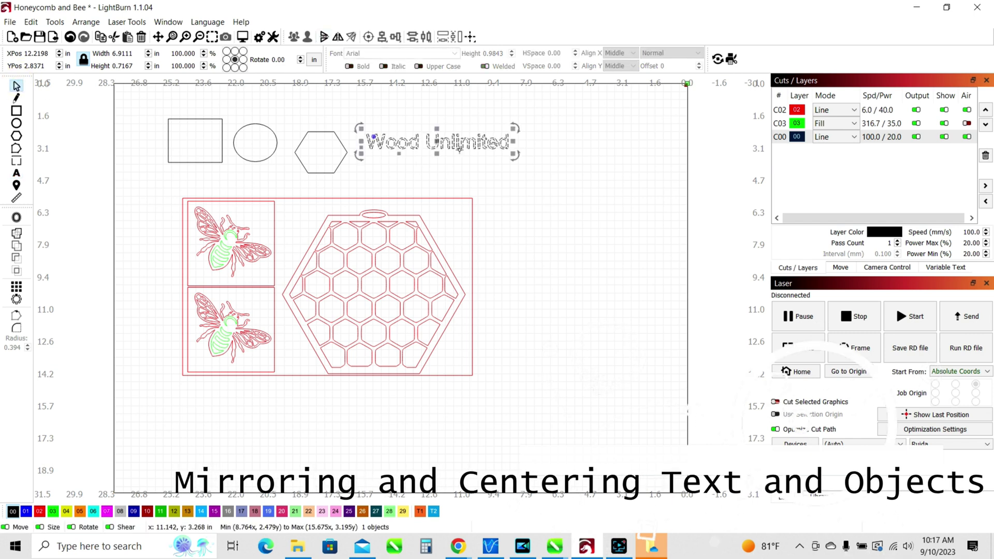
left_click(507, 172)
left_click(466, 142)
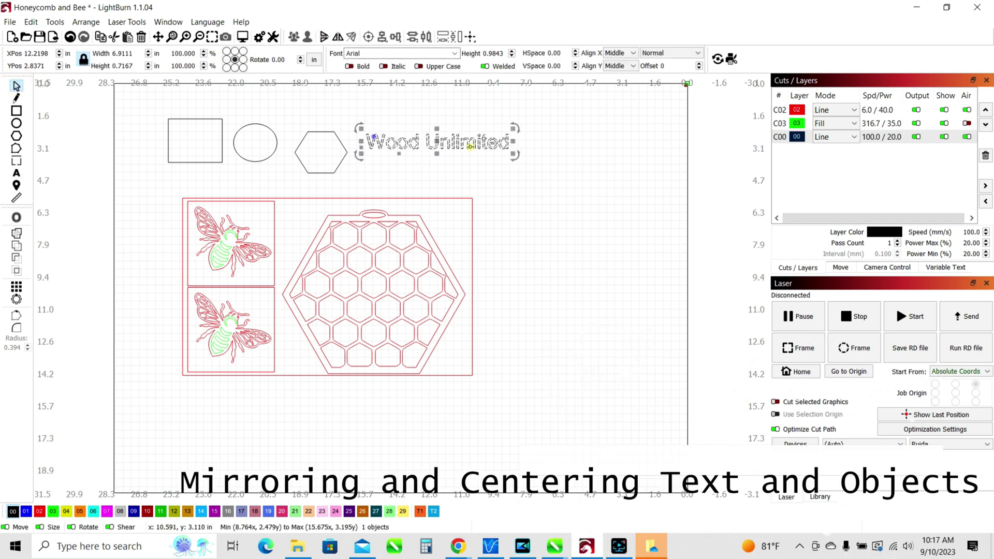
left_click(337, 39)
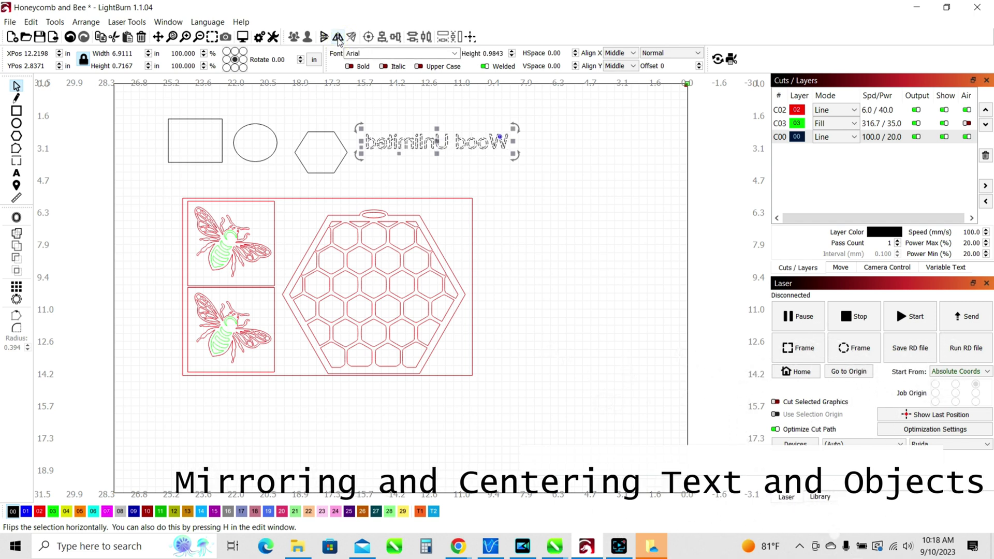
left_click(338, 38)
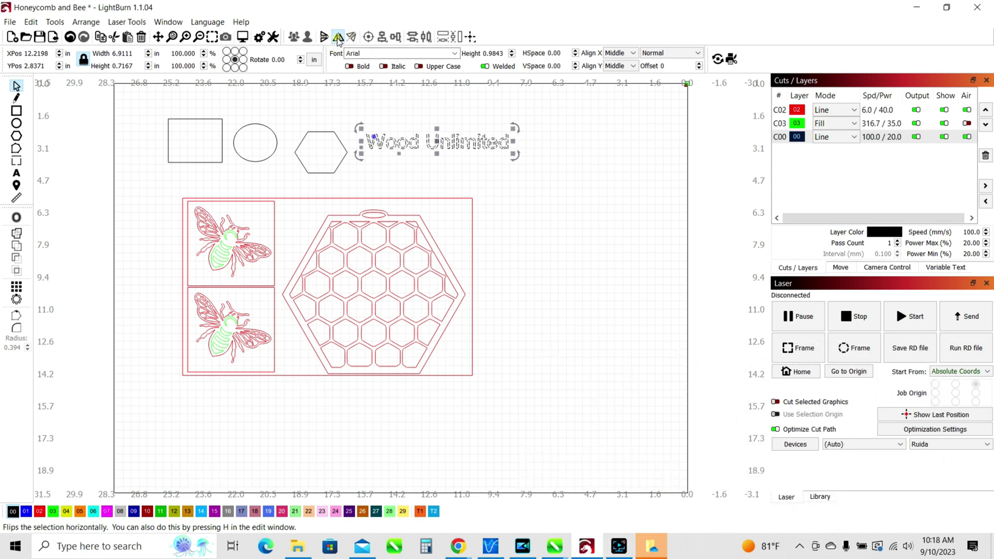
left_click(337, 38)
left_click(338, 38)
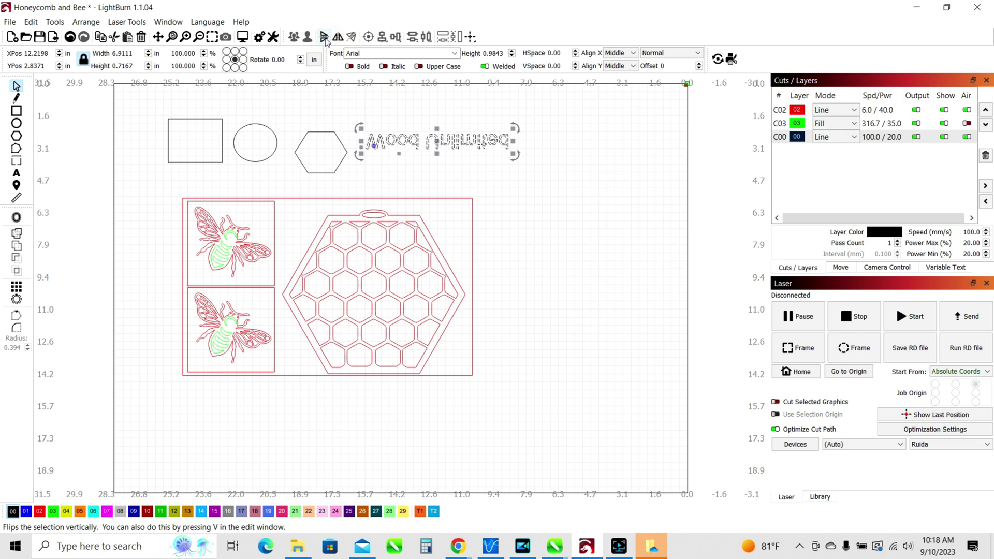
left_click(325, 39)
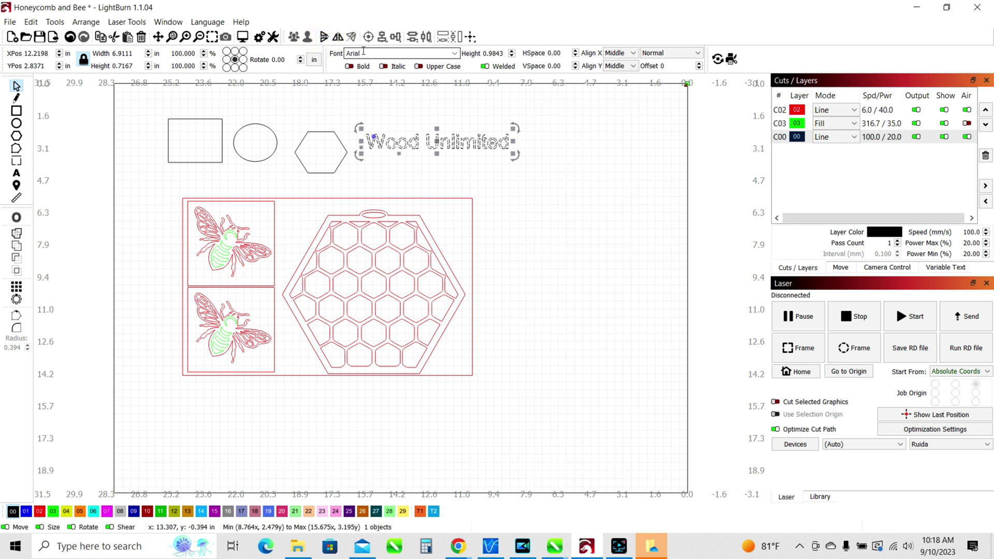
left_click(525, 180)
- Break the text so 'Wood' sits on its own line above 'Unlimited'
double_click(429, 141)
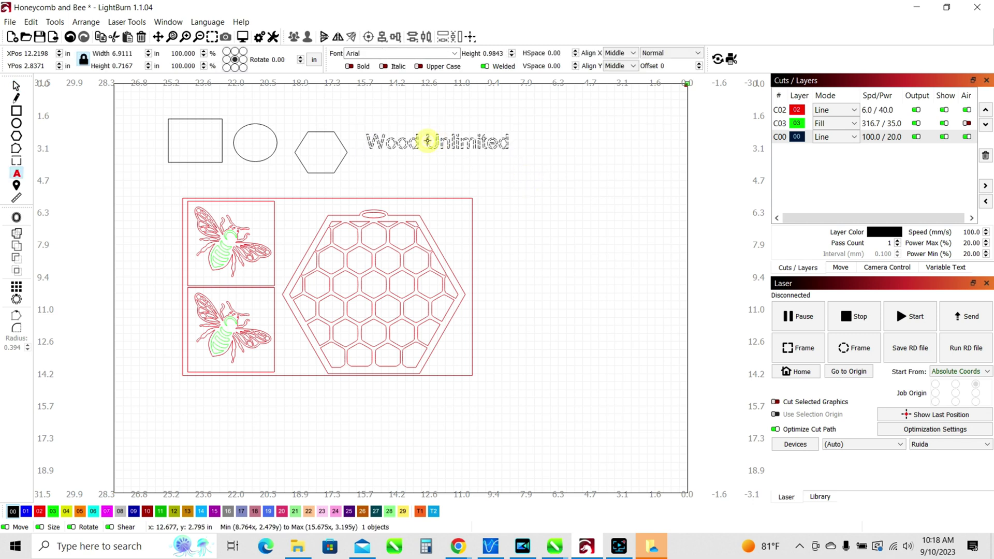
key("Return")
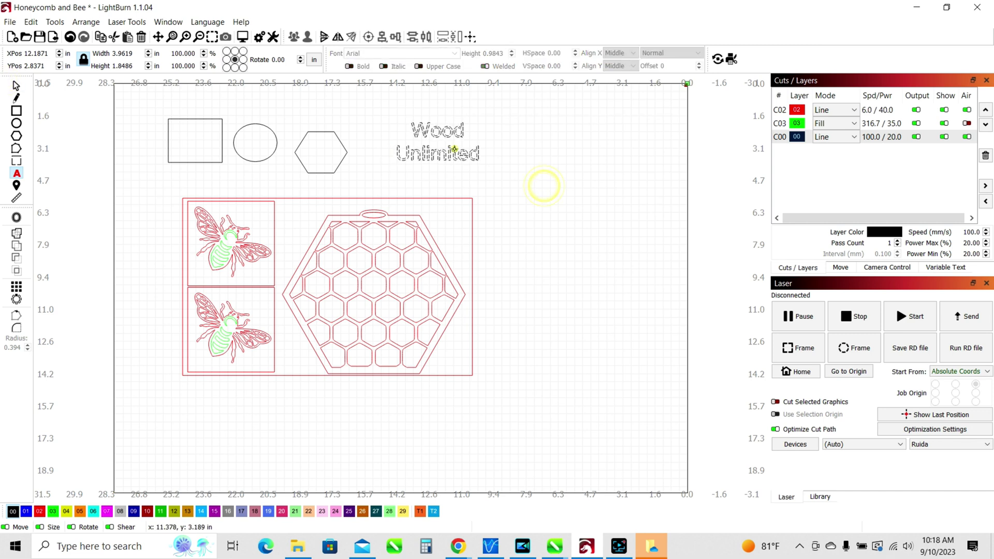
left_click(16, 85)
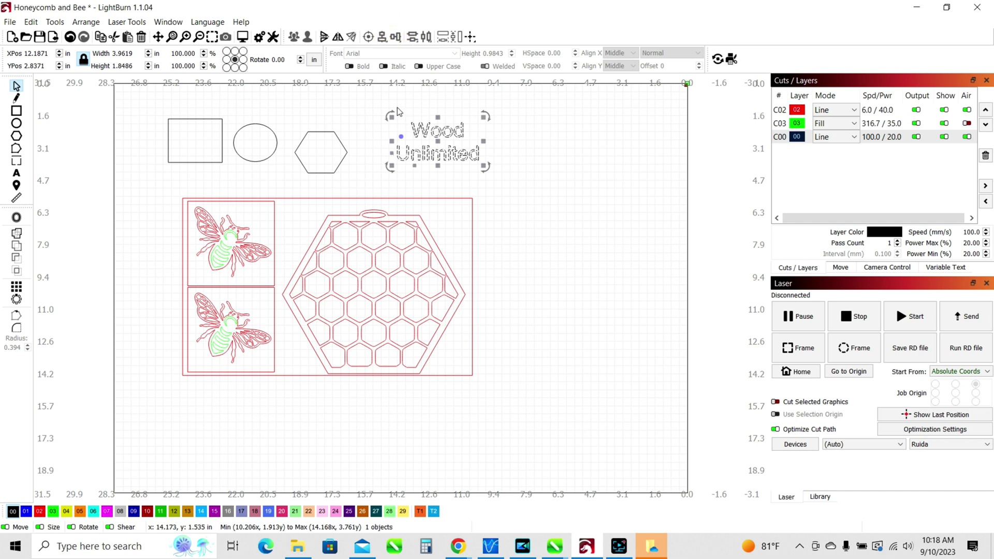
- Centre the circle and hexagon on a shared horizontal line
left_click_drag(229, 103, 363, 189)
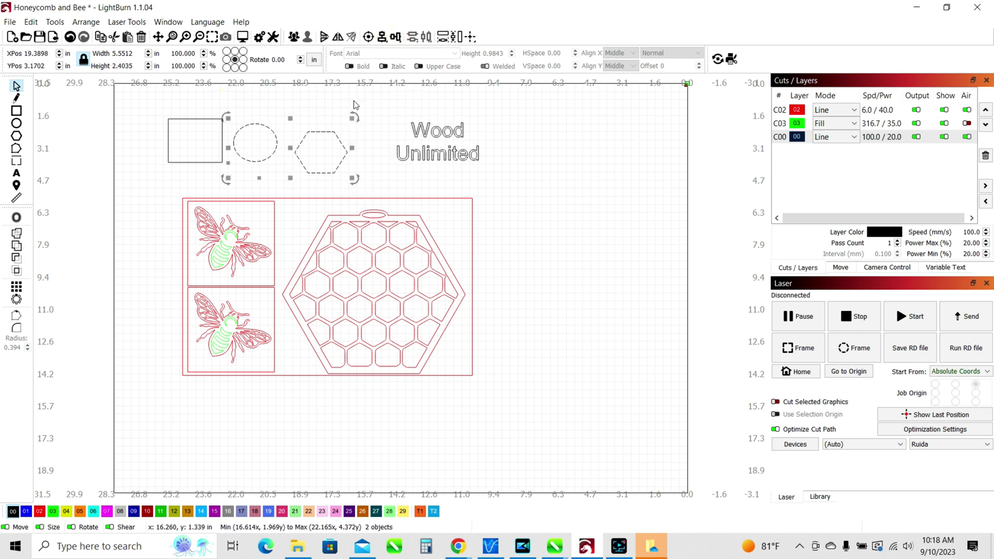
left_click(382, 37)
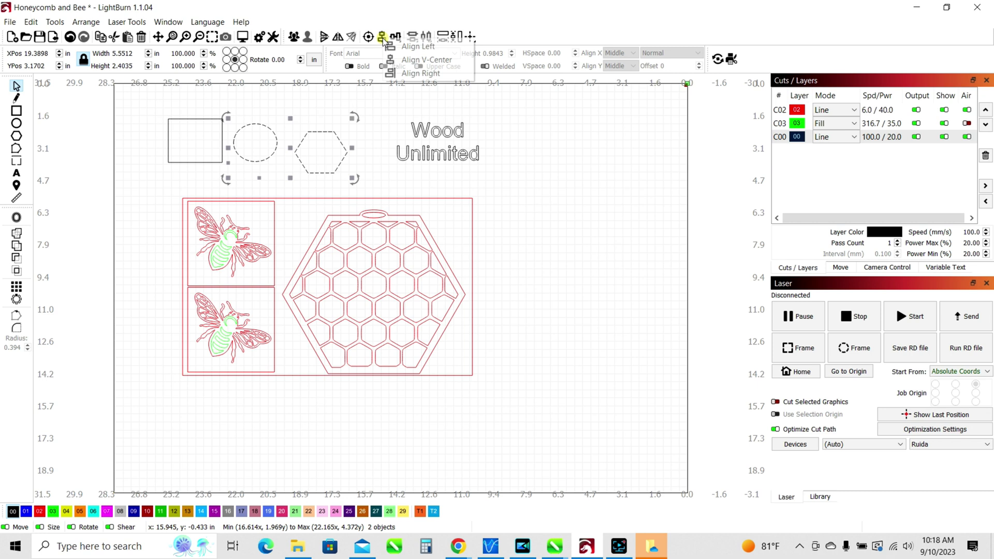
left_click(418, 66)
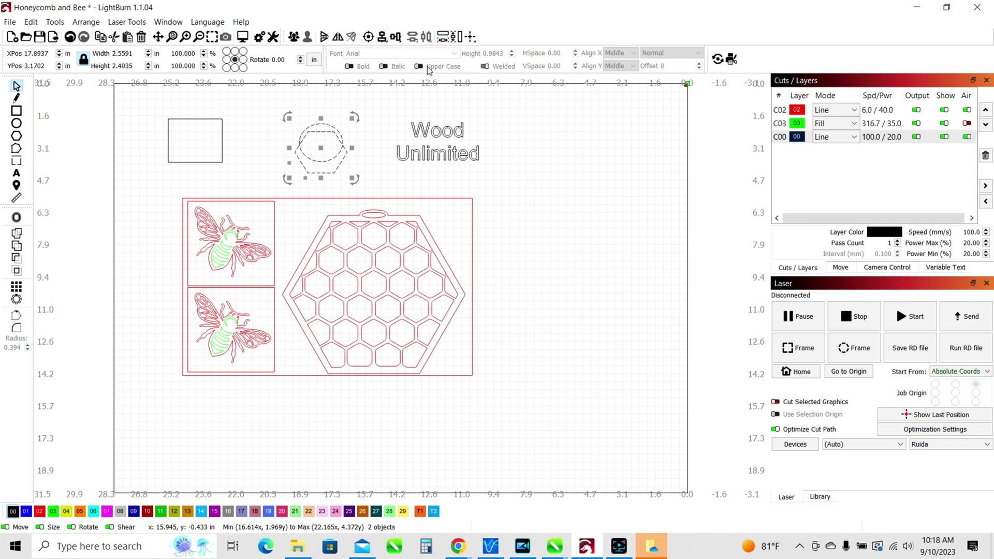
key("ctrl+z")
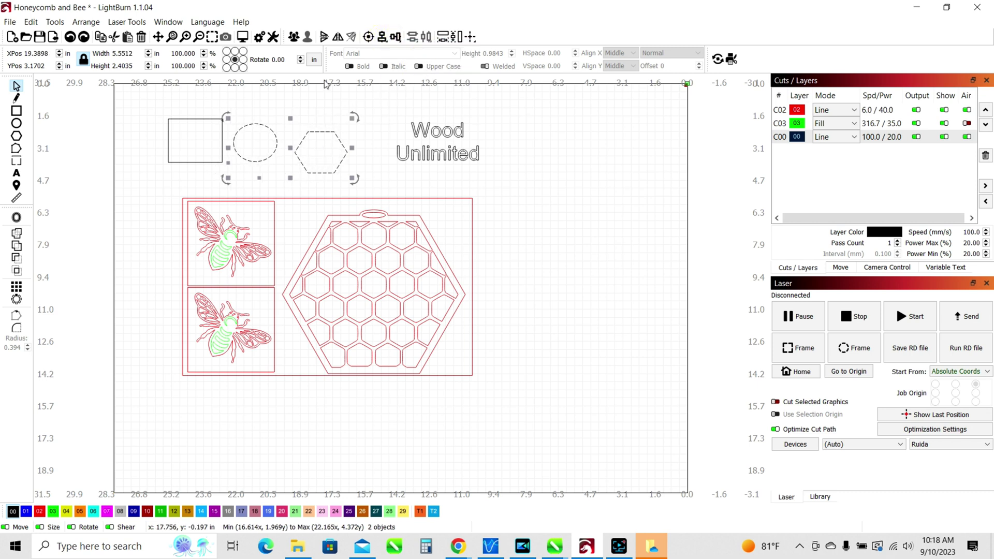
left_click(400, 43)
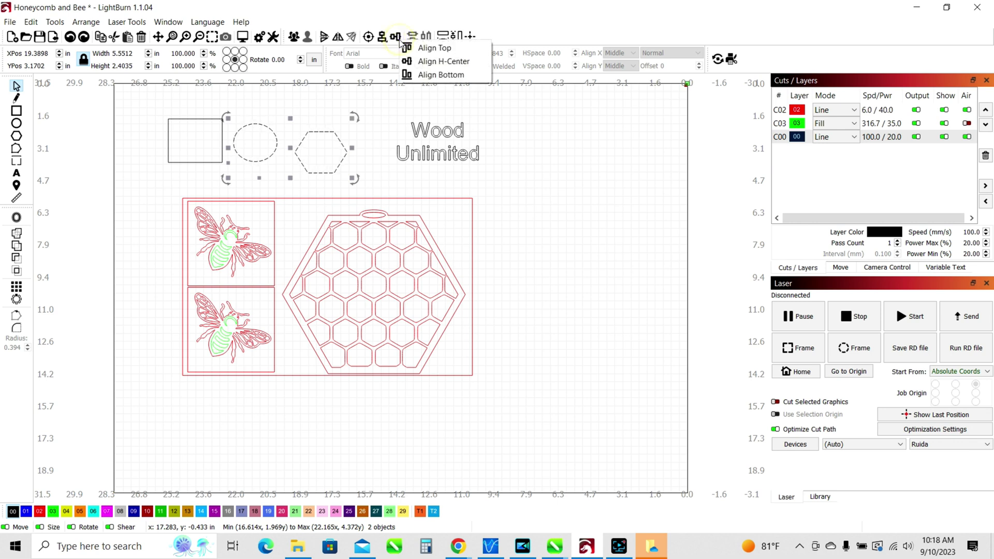
left_click(409, 62)
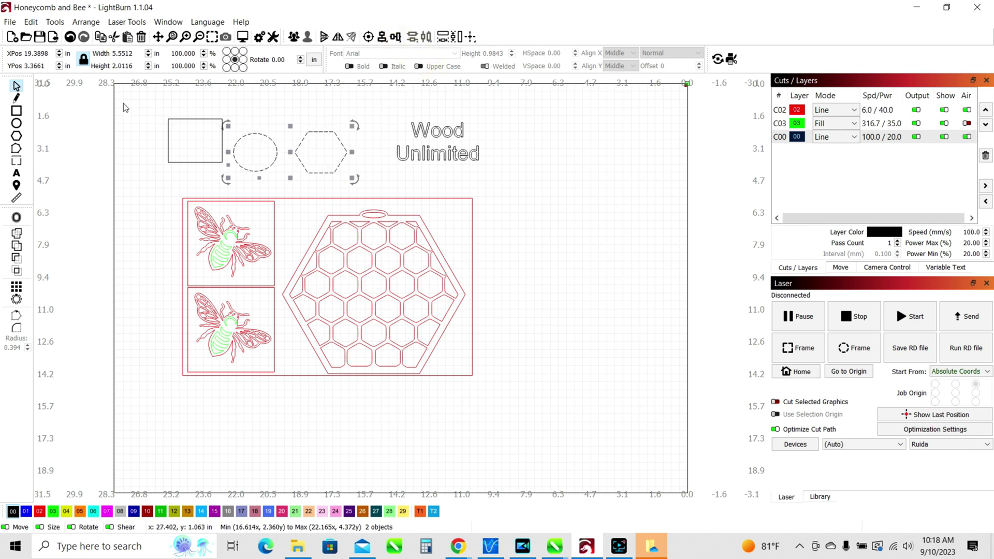
- Align the bottoms of the square, circle and hexagon with the bottom of the Wood Unlimited text
left_click_drag(113, 96, 557, 207)
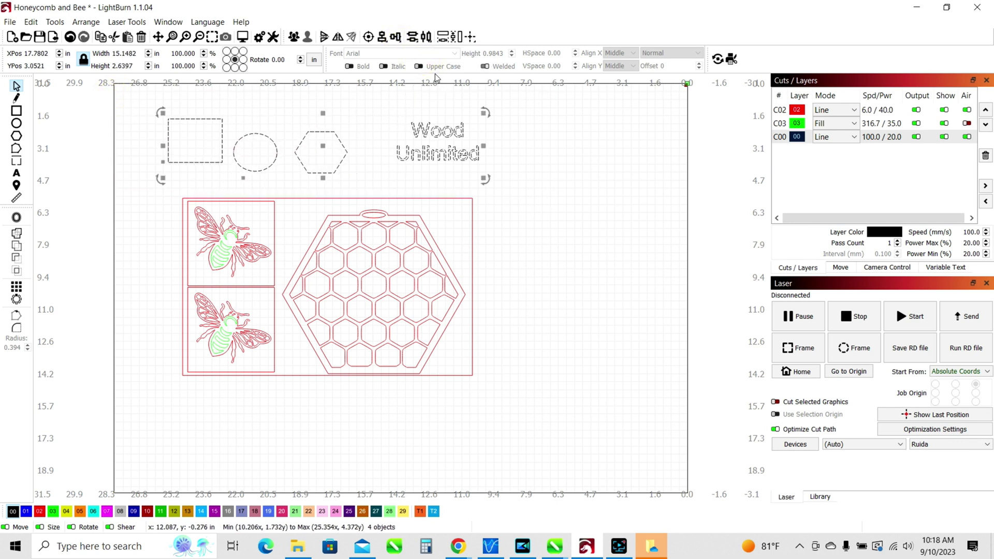
left_click(396, 42)
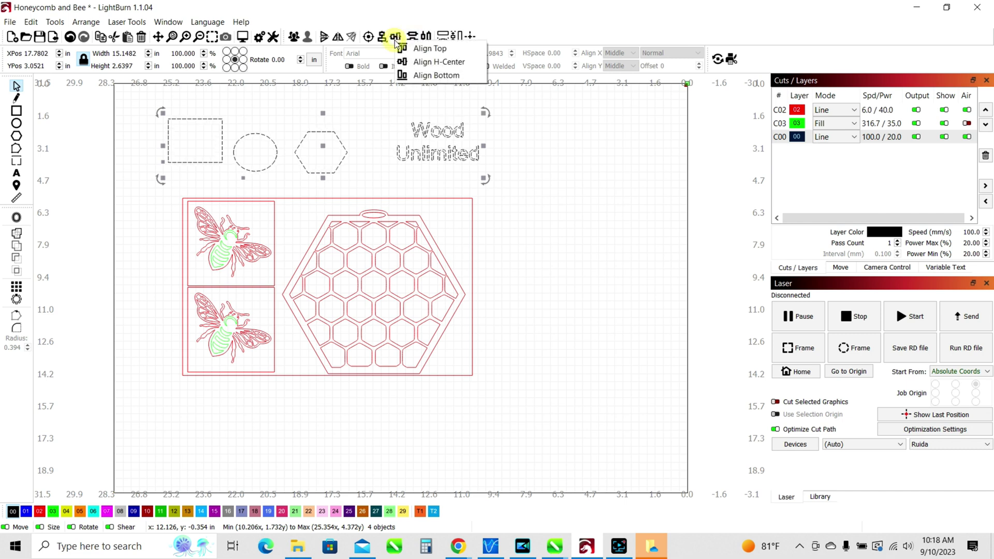
left_click(421, 63)
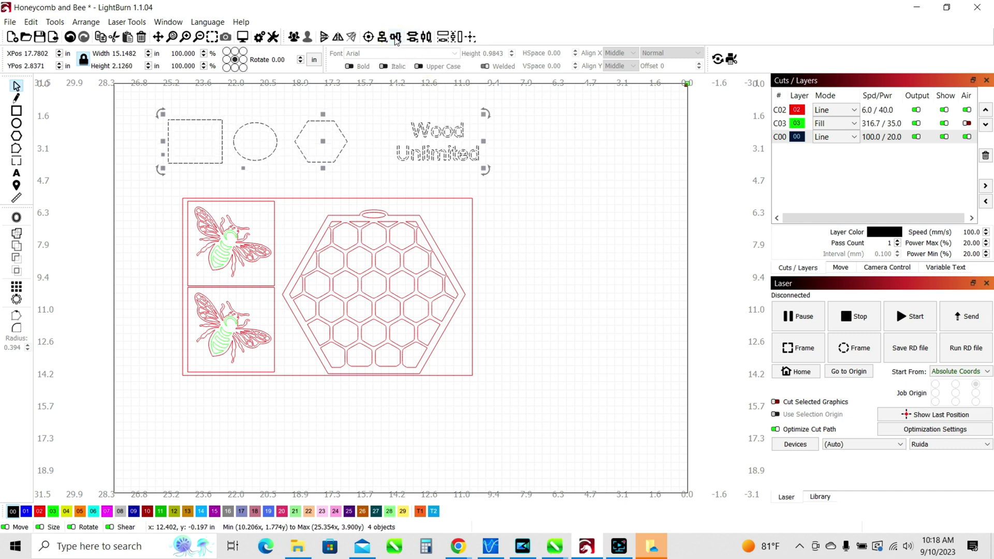
left_click(396, 41)
left_click(420, 46)
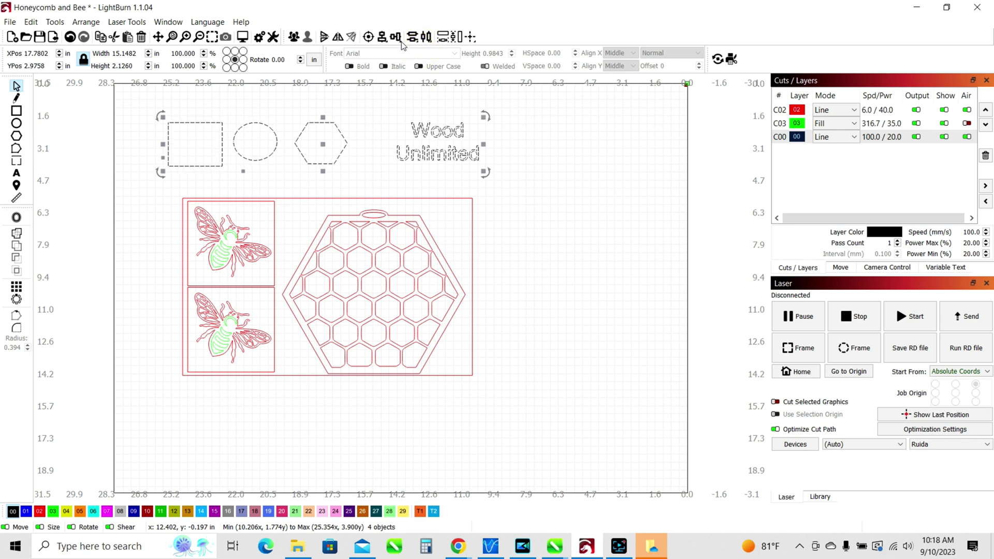
left_click(399, 40)
left_click(417, 75)
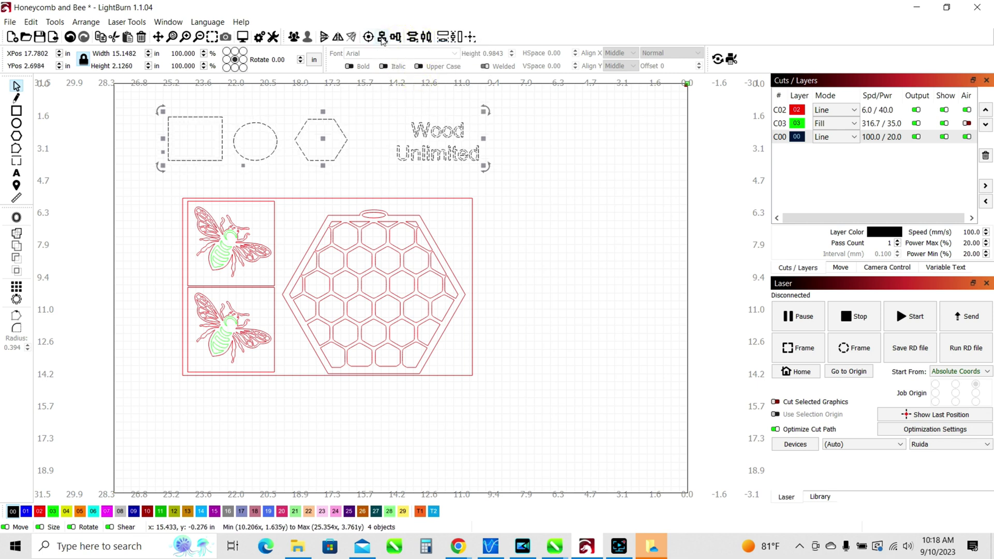
left_click(383, 40)
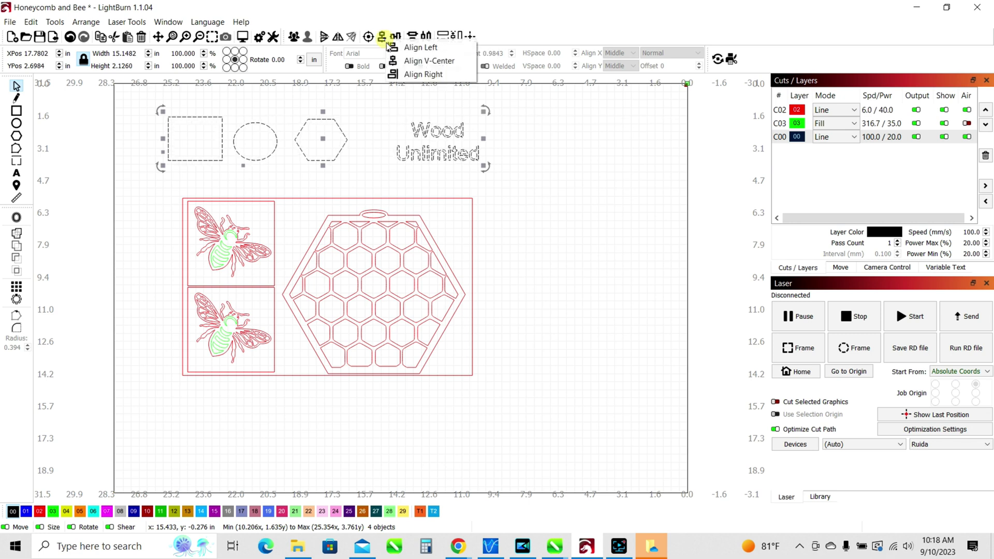
left_click(414, 60)
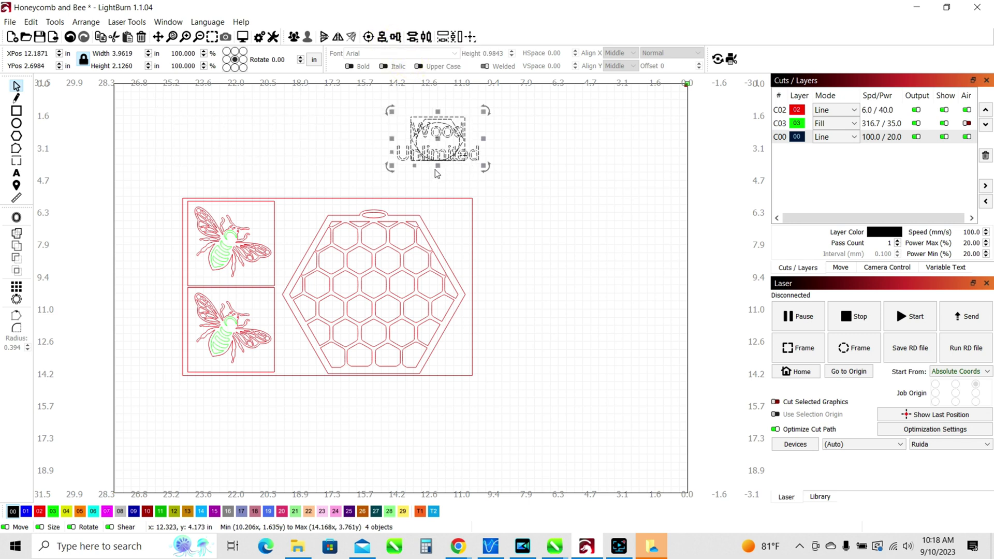
key("ctrl+z")
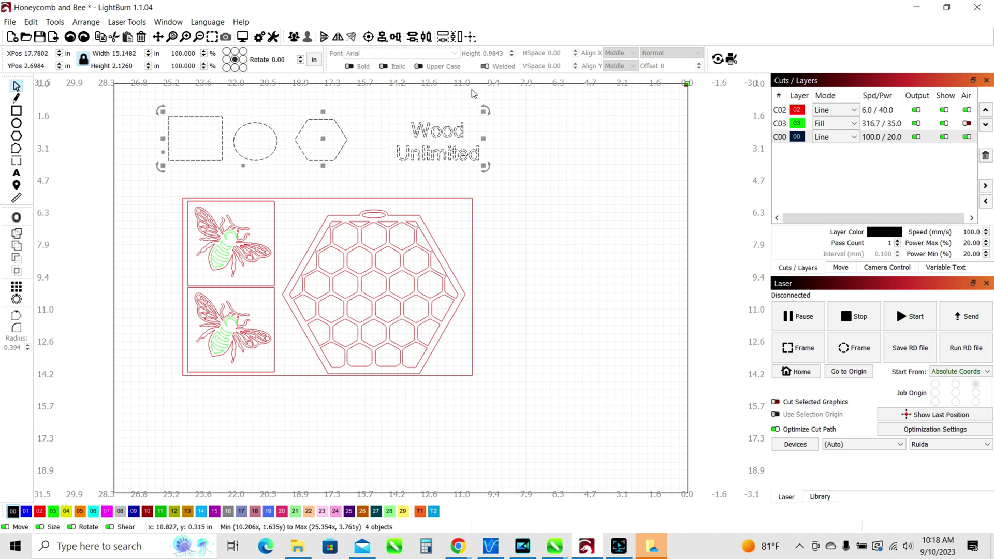
left_click(519, 150)
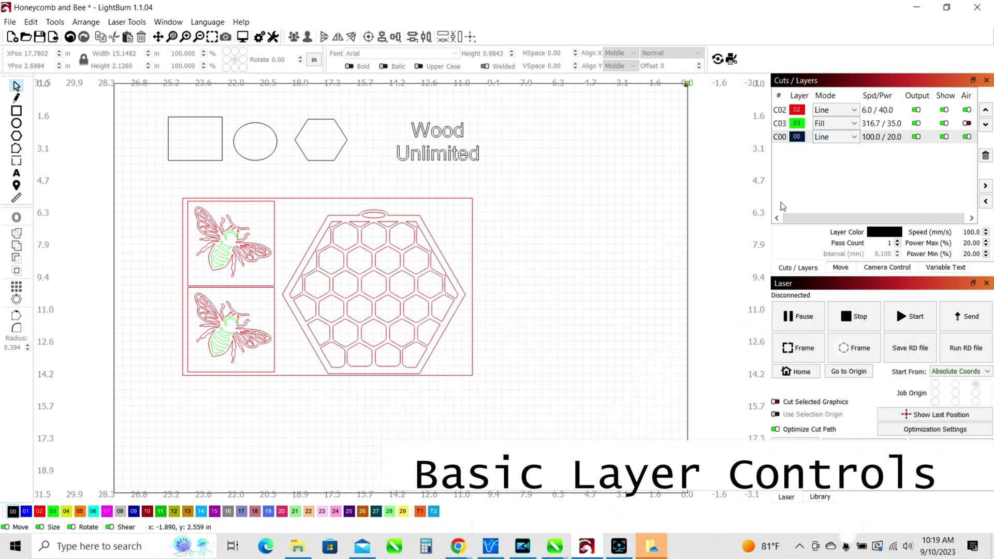
mouse_move(722, 211)
left_mouse_down()
mouse_move(675, 213)
mouse_move(703, 206)
left_mouse_up()
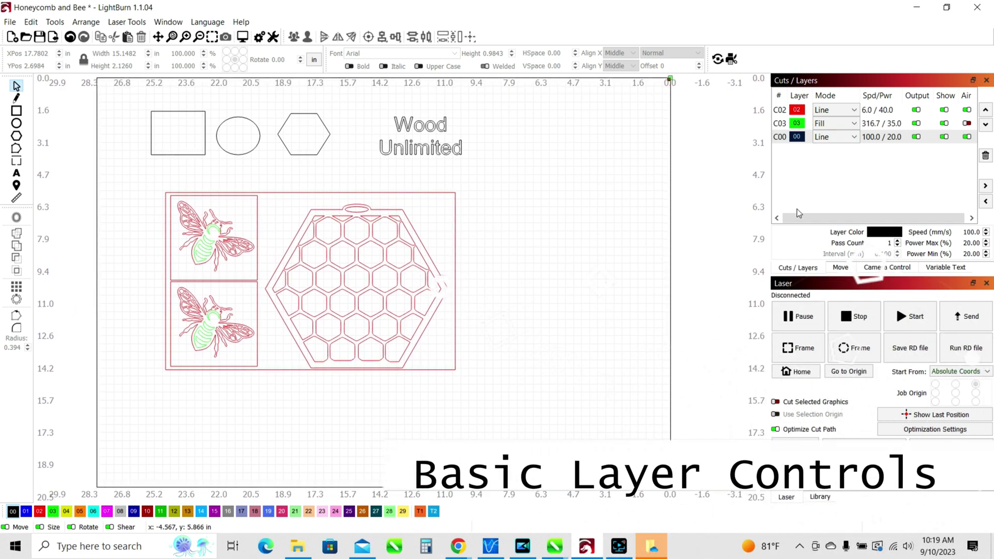
left_click_drag(770, 197, 686, 196)
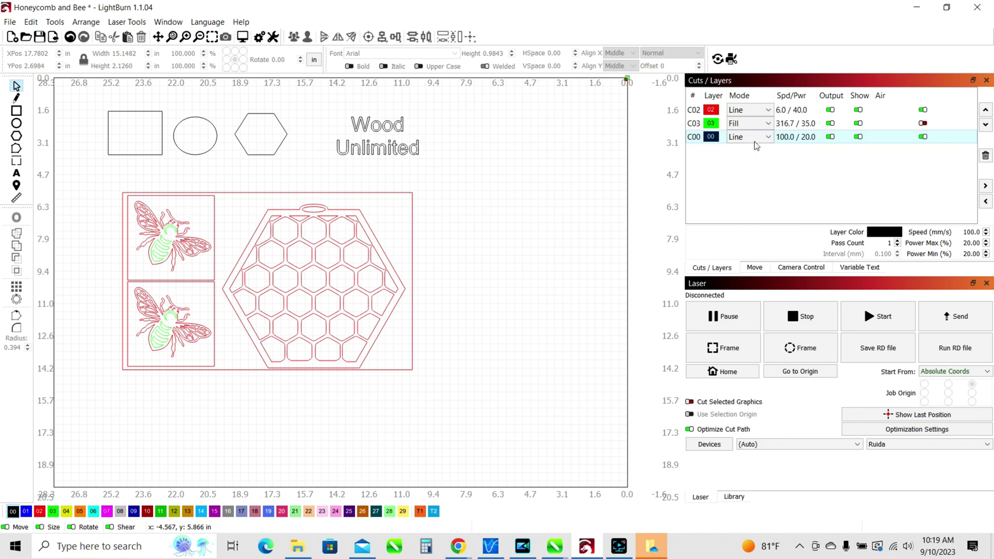
left_click(467, 228)
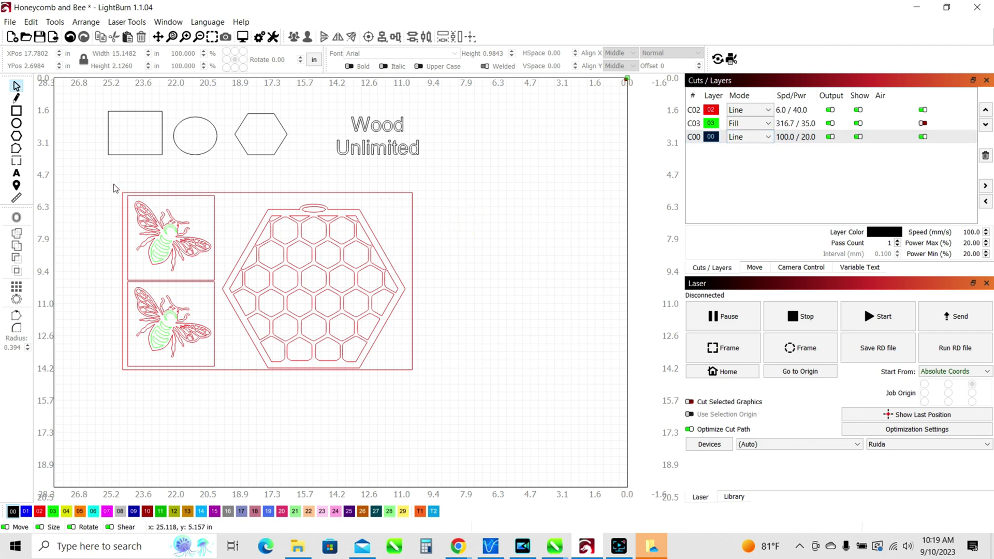
left_click_drag(113, 185, 478, 399)
left_click(400, 194)
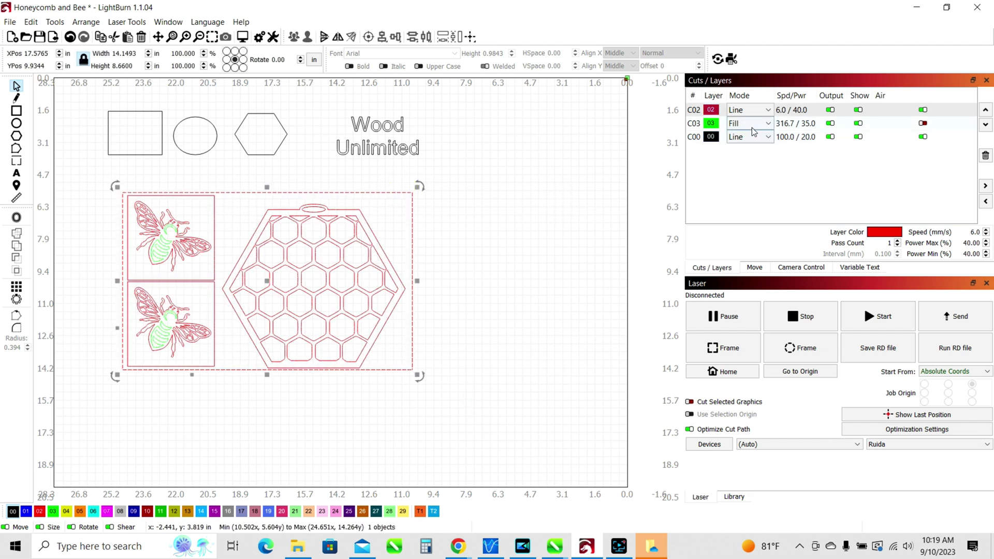
left_click(434, 208)
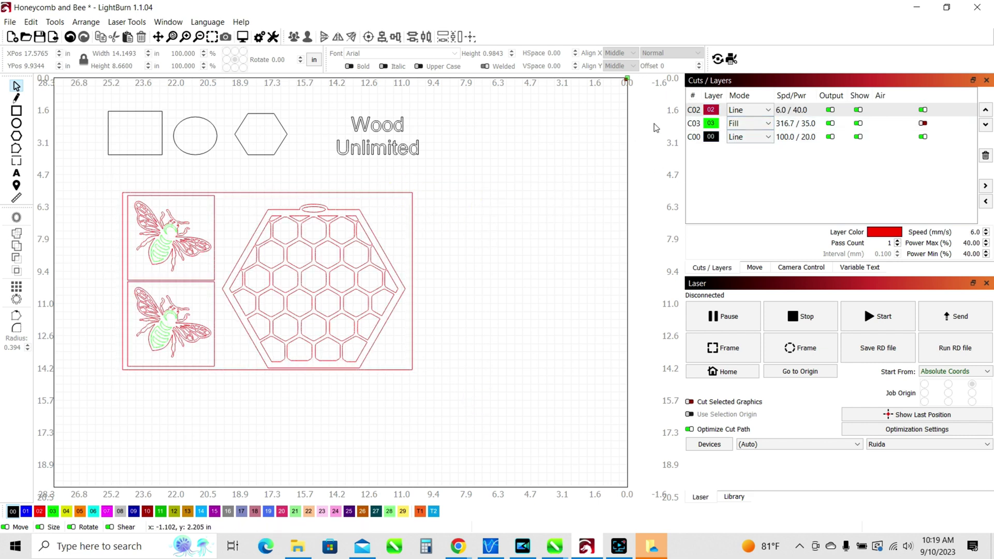
left_click(360, 196)
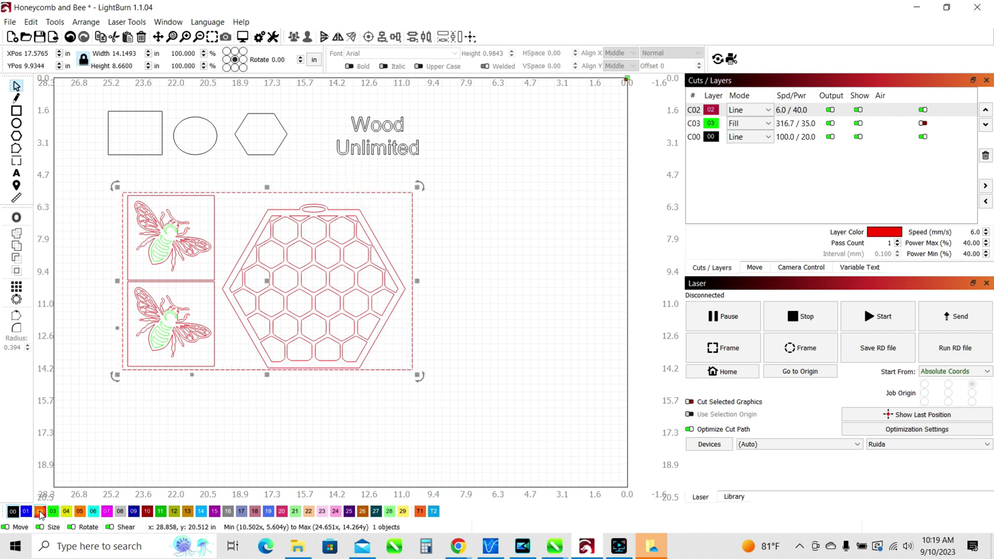
left_click(473, 207)
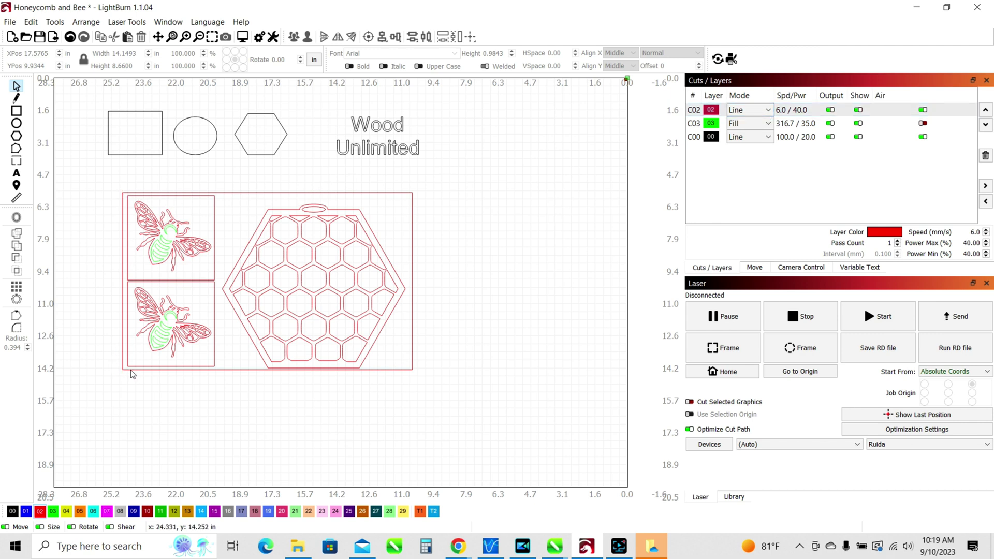
left_click(770, 110)
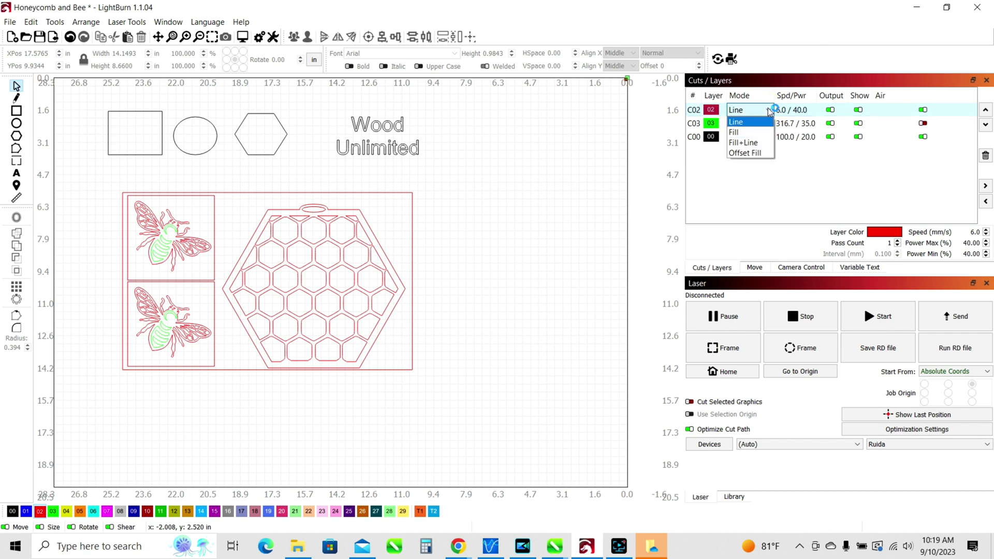
left_click(769, 112)
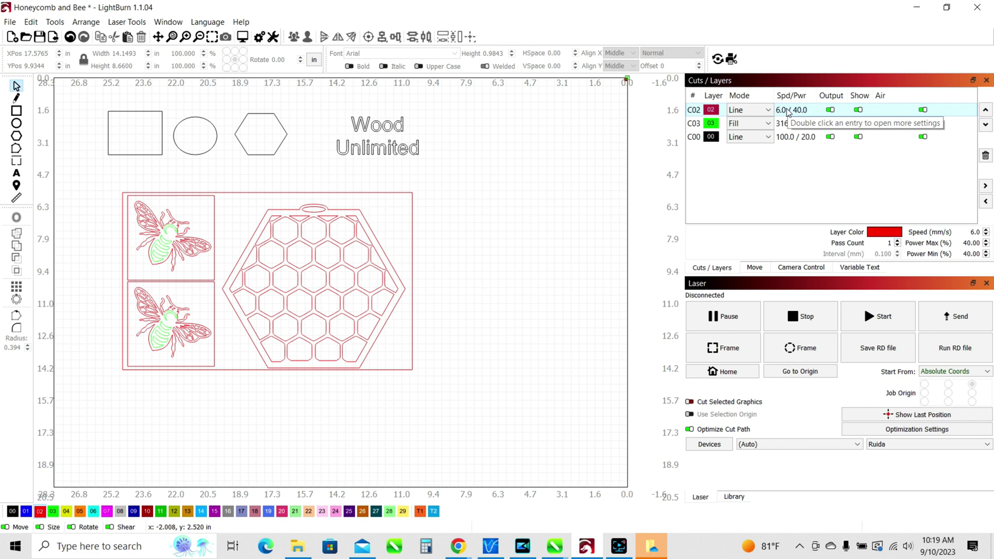
left_click(390, 193)
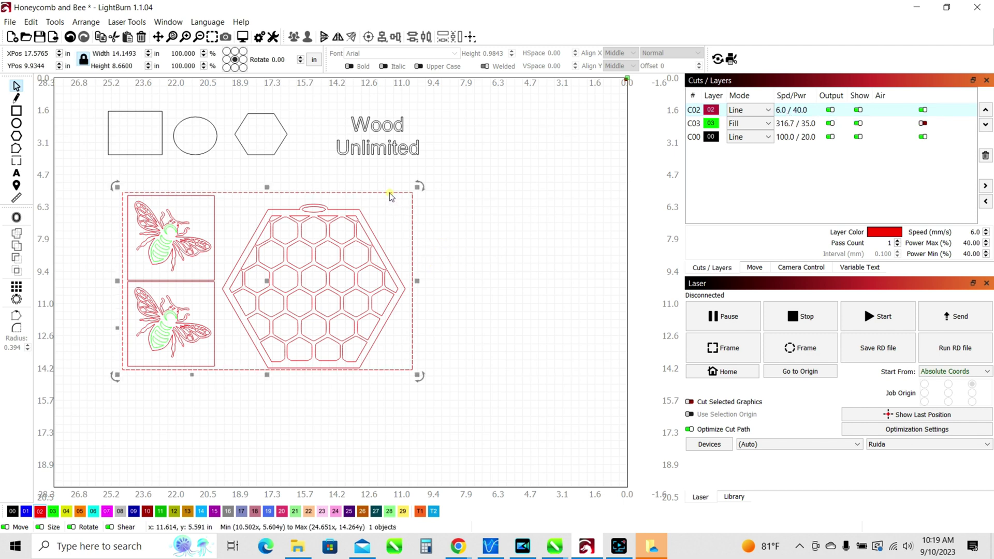
double_click(803, 111)
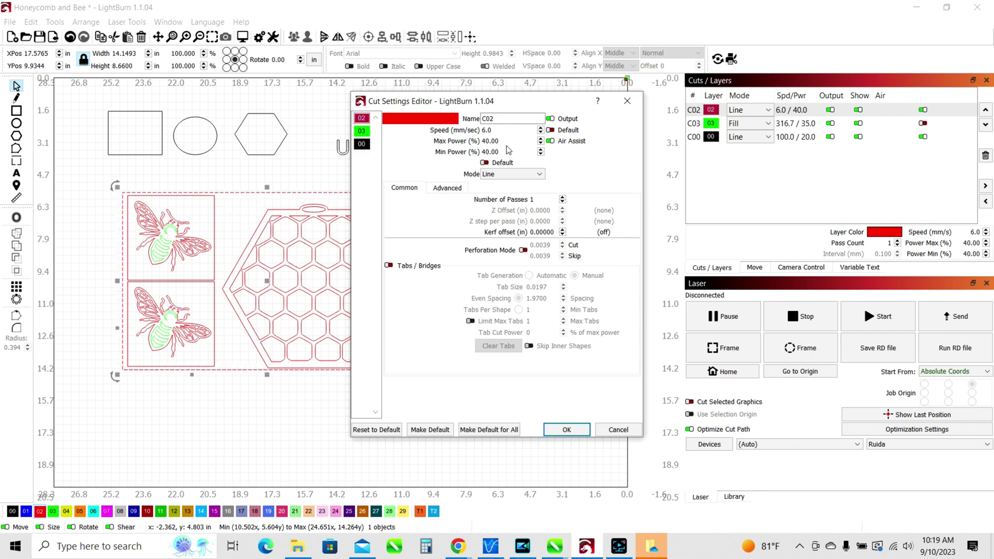
left_click(567, 430)
left_click(470, 301)
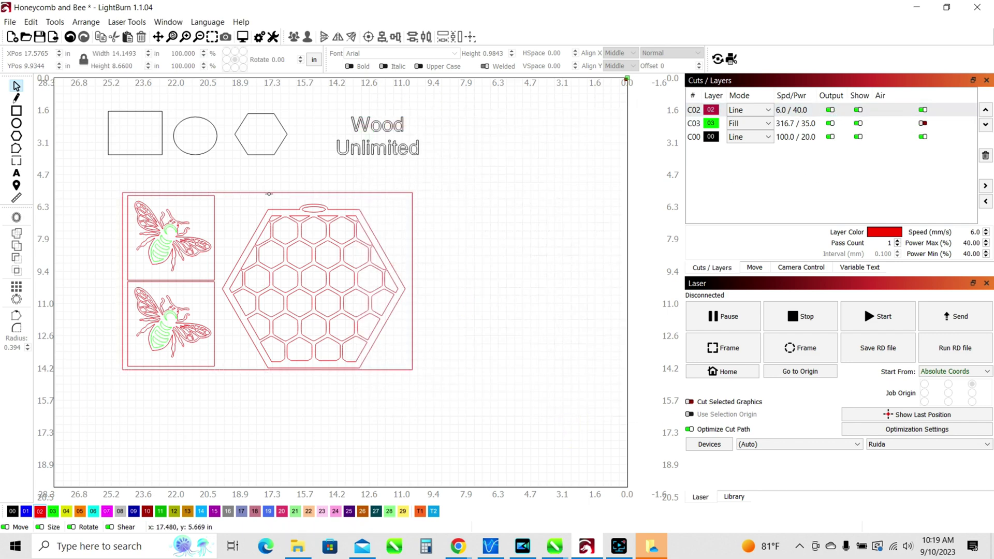
left_click(513, 171)
left_click(409, 198)
left_click(830, 110)
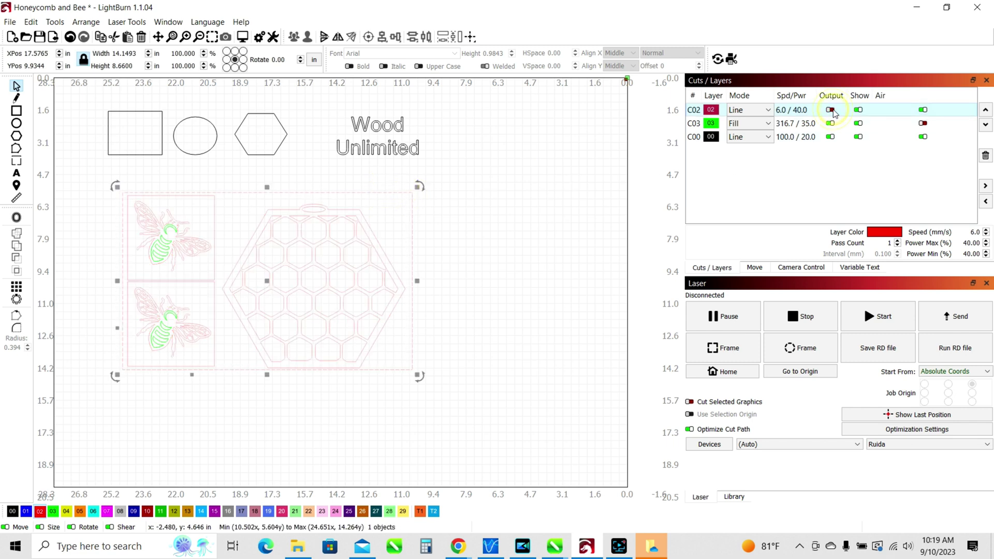
left_click(501, 305)
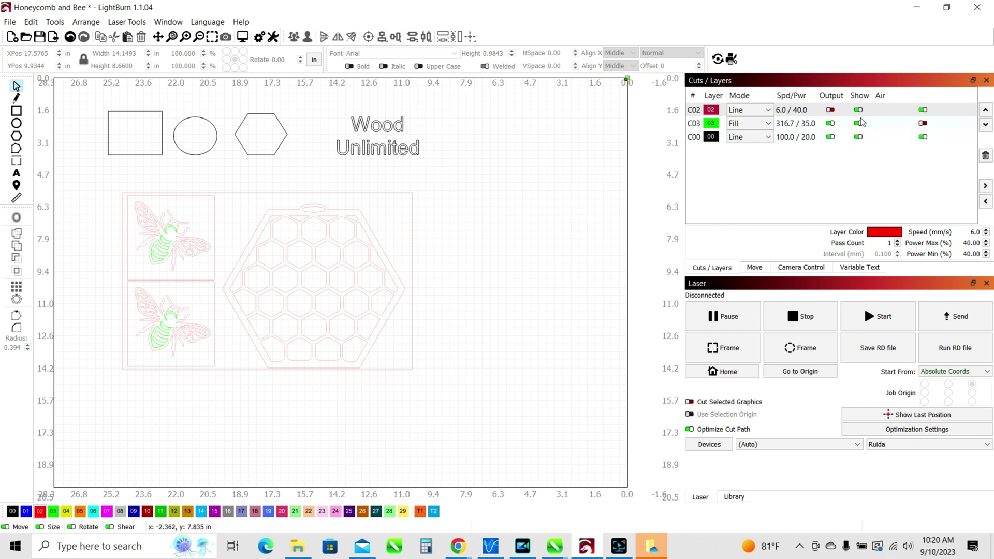
left_click(831, 110)
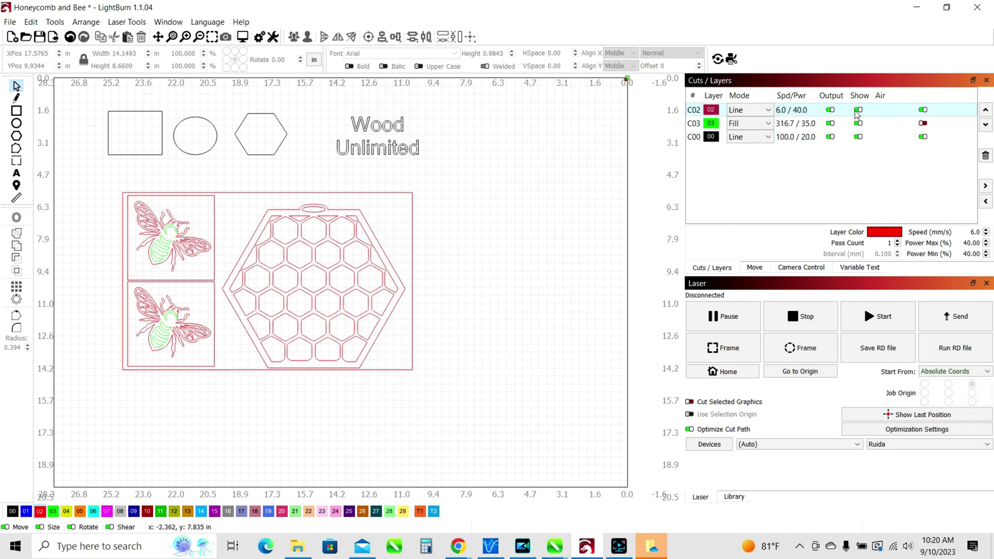
left_click(858, 110)
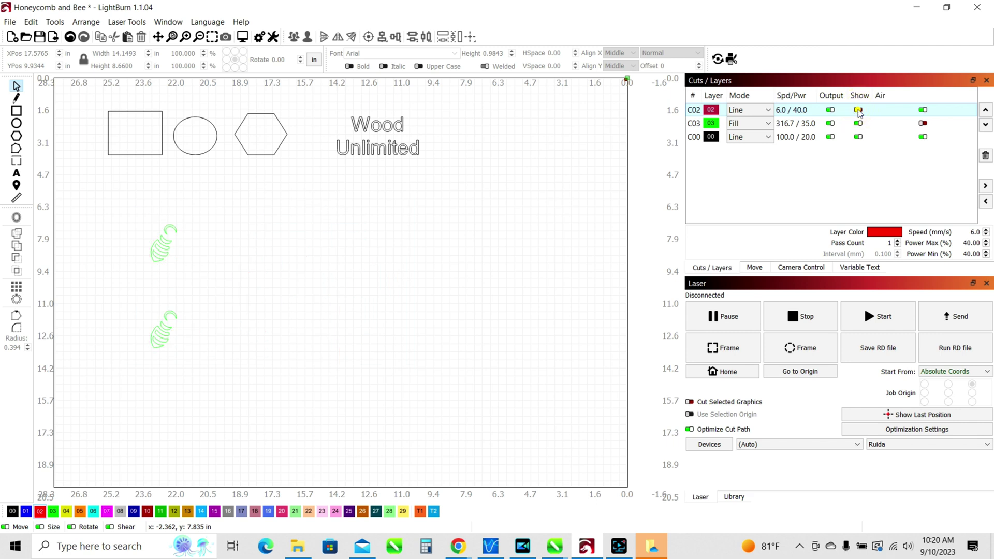
left_click(858, 110)
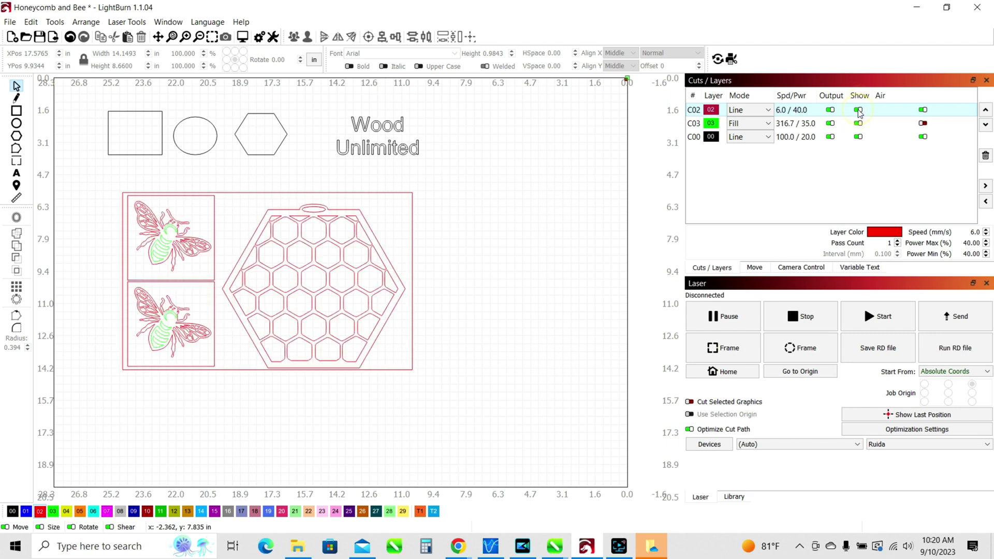
left_click(924, 111)
left_click(924, 110)
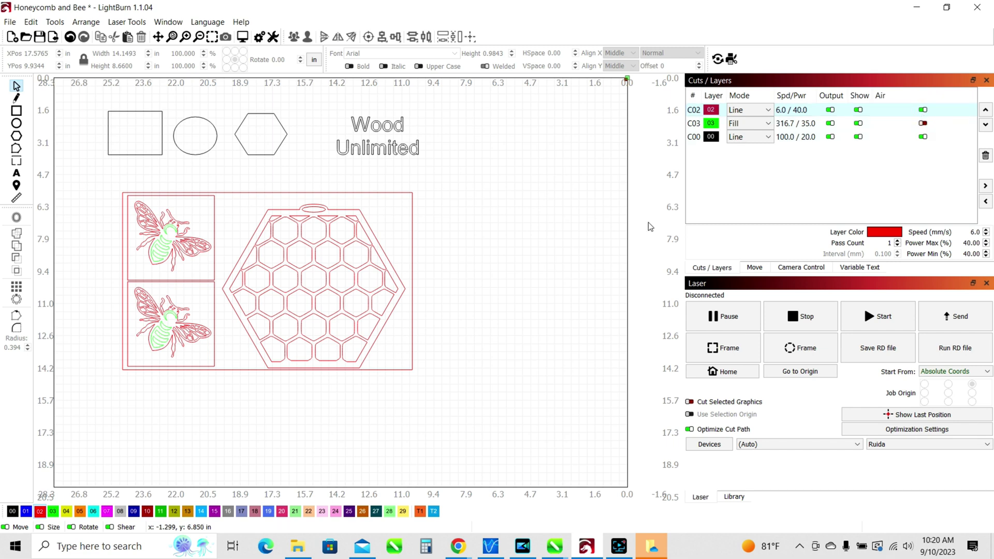
left_click(502, 286)
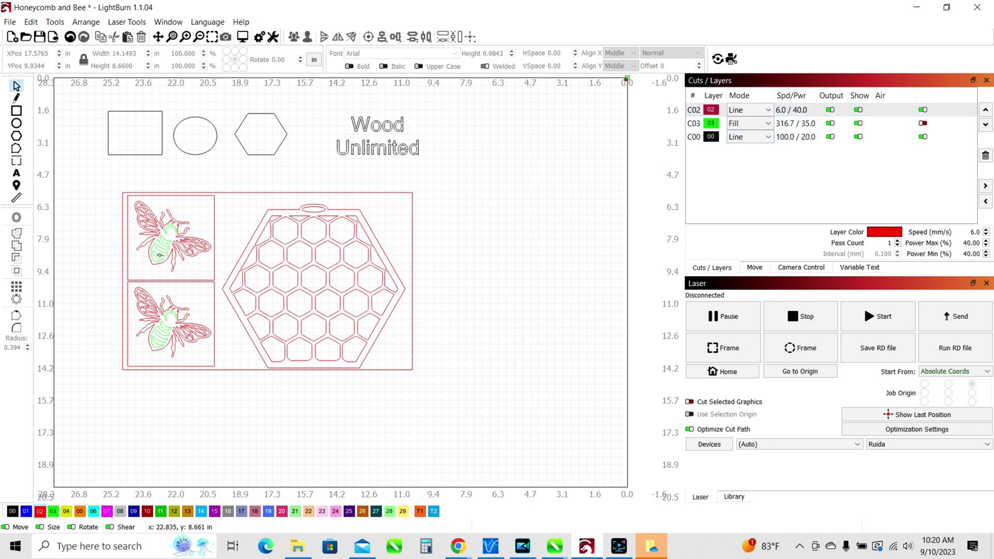
left_click(160, 255)
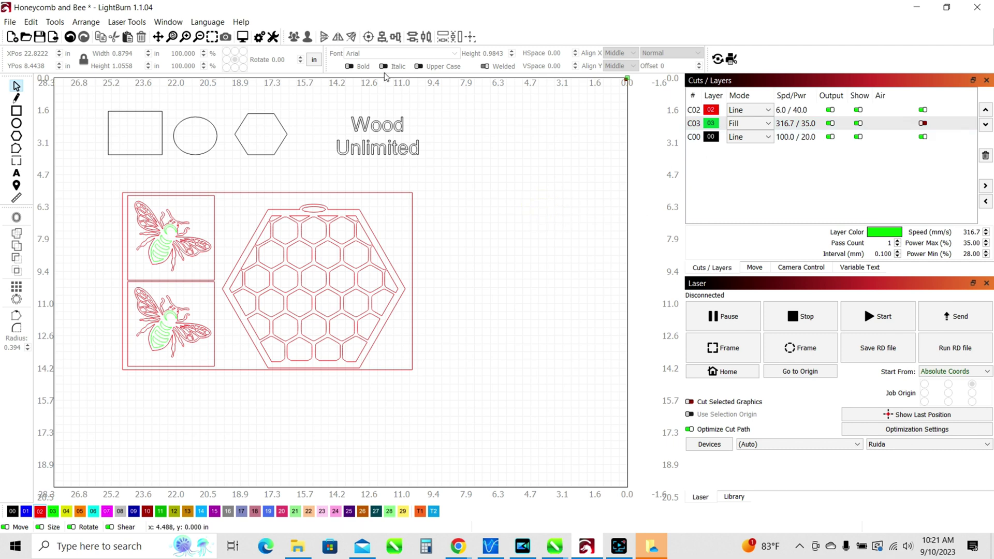
left_click_drag(76, 99, 496, 188)
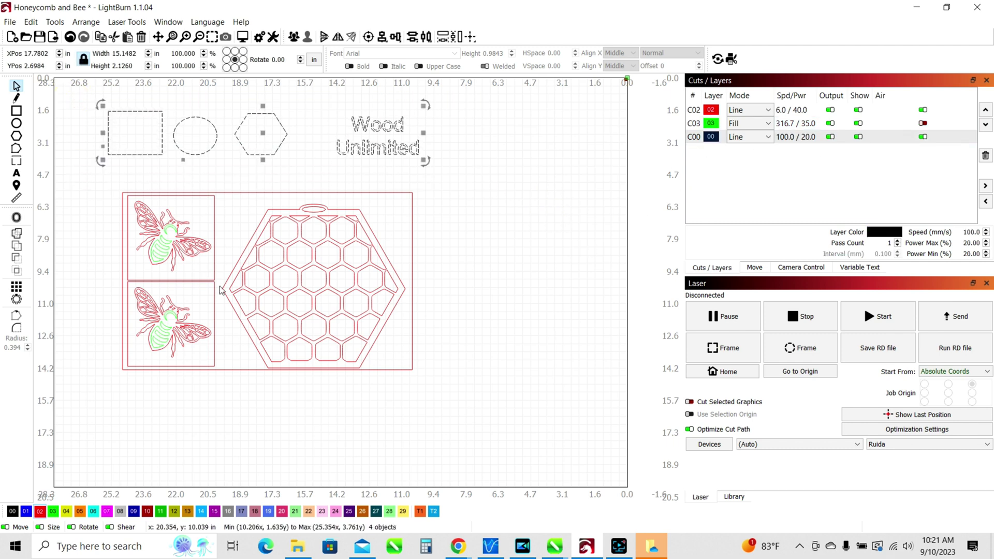
left_click(506, 253)
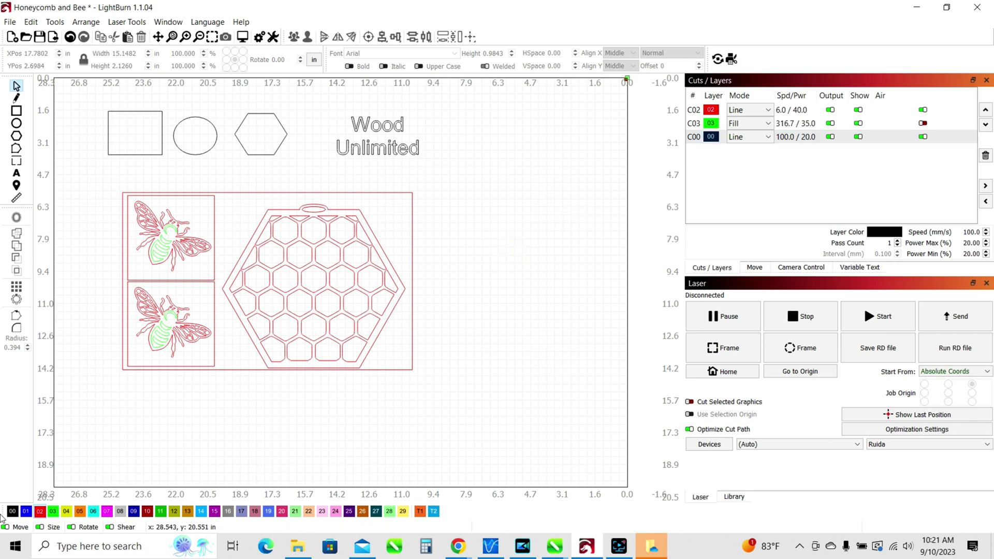
left_click(389, 420)
left_click(407, 370)
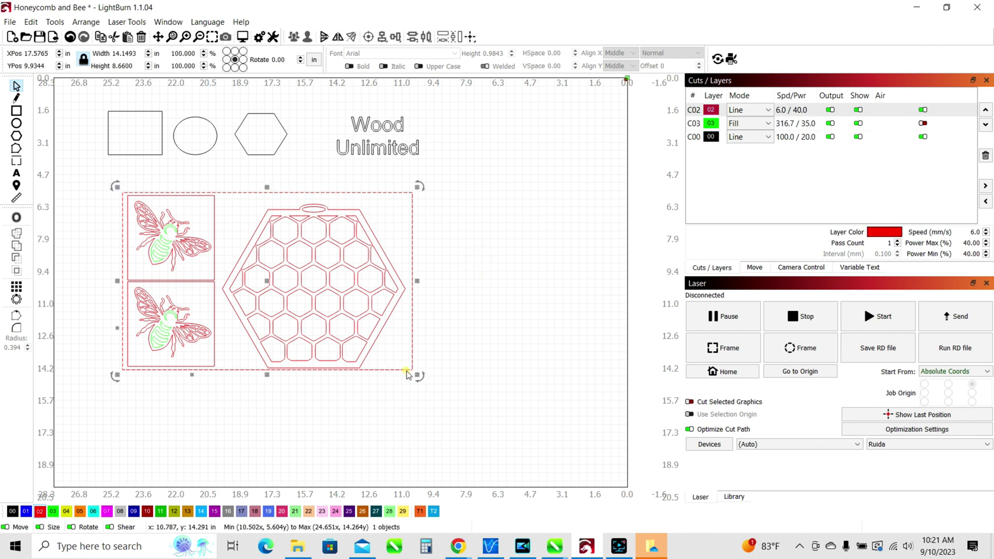
left_click(466, 364)
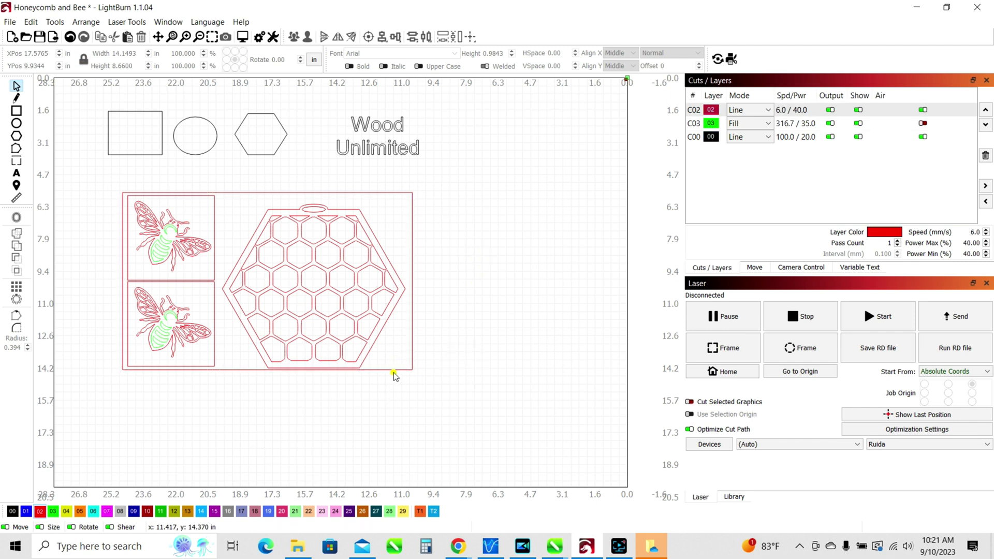
left_click(40, 514)
left_click(570, 228)
- Move the hexagon below the honeycomb design and assign it to the red 02 cut layer
left_click(278, 150)
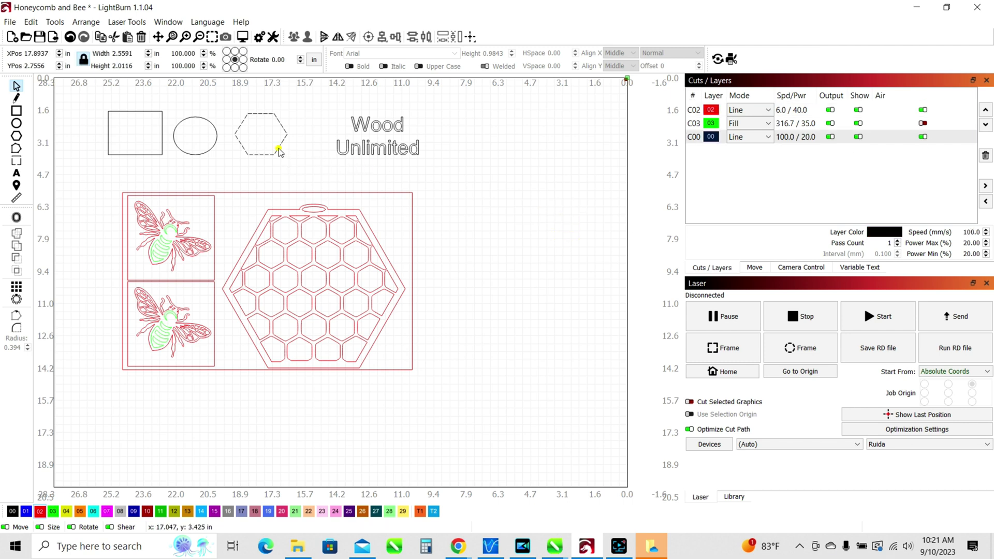
left_click_drag(263, 136, 263, 401)
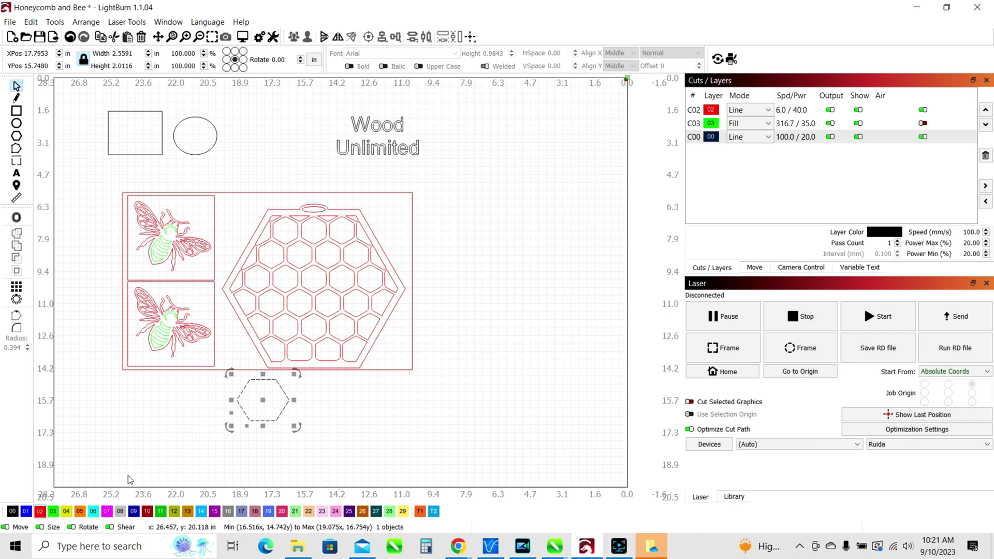
left_click(377, 400)
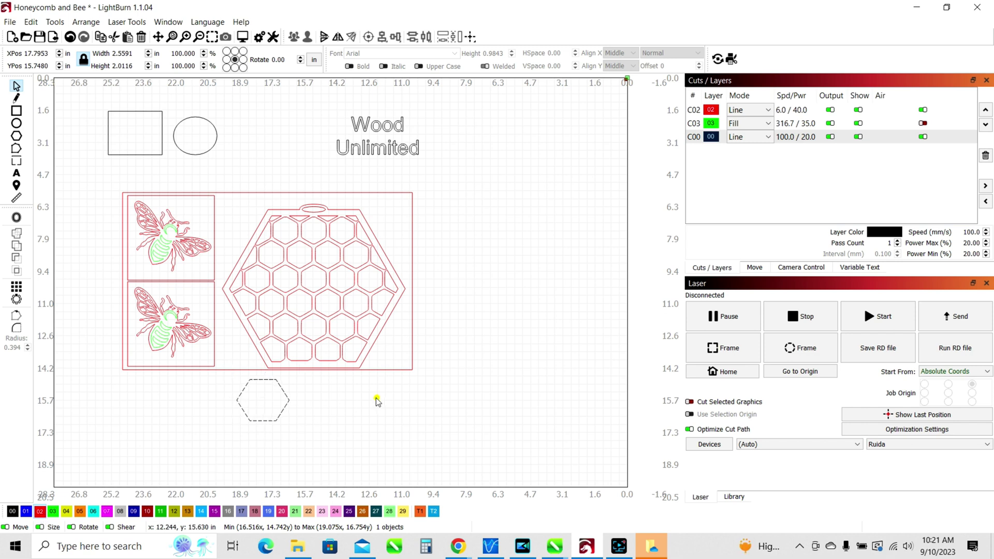
left_click(281, 416)
left_click(40, 513)
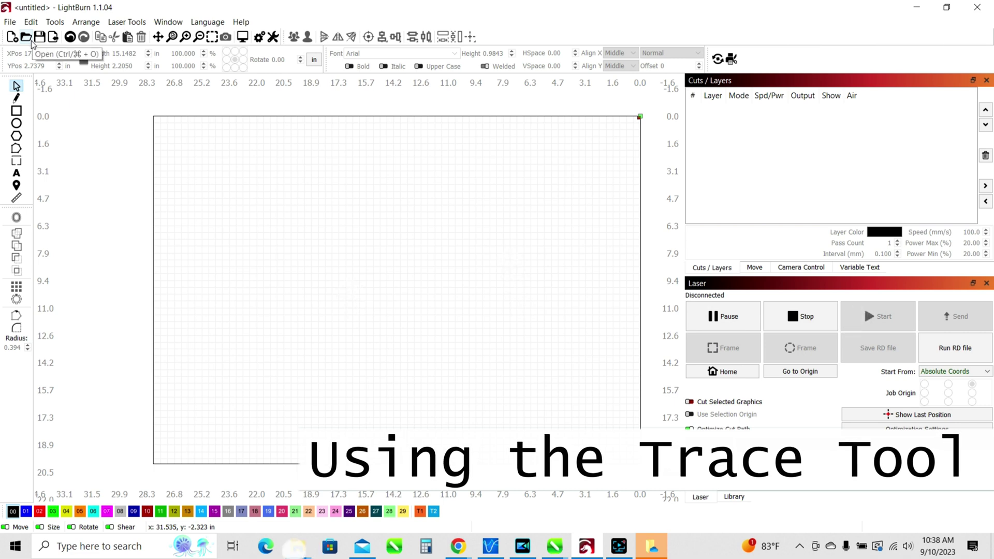
- Import the Welcome Connected image from the Bees folder
left_click(52, 40)
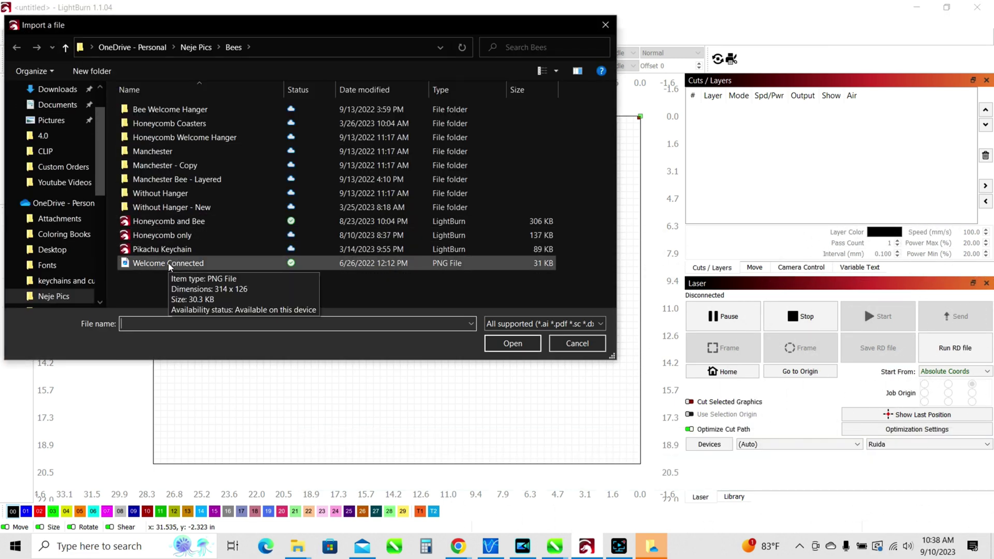
double_click(169, 264)
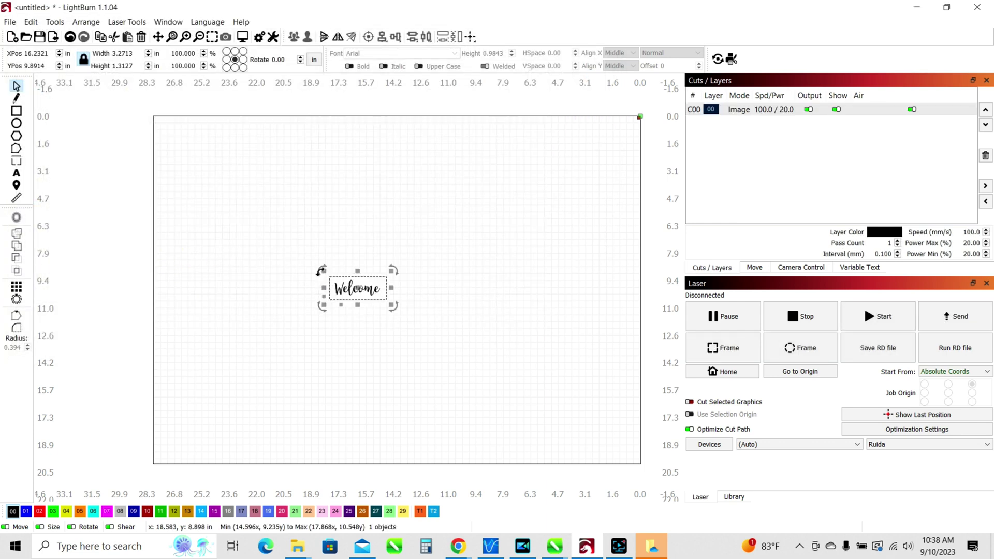
- Scale the Welcome image up to about 13.35 by 5.36 inches and nudge it into place
left_click_drag(322, 271, 226, 231)
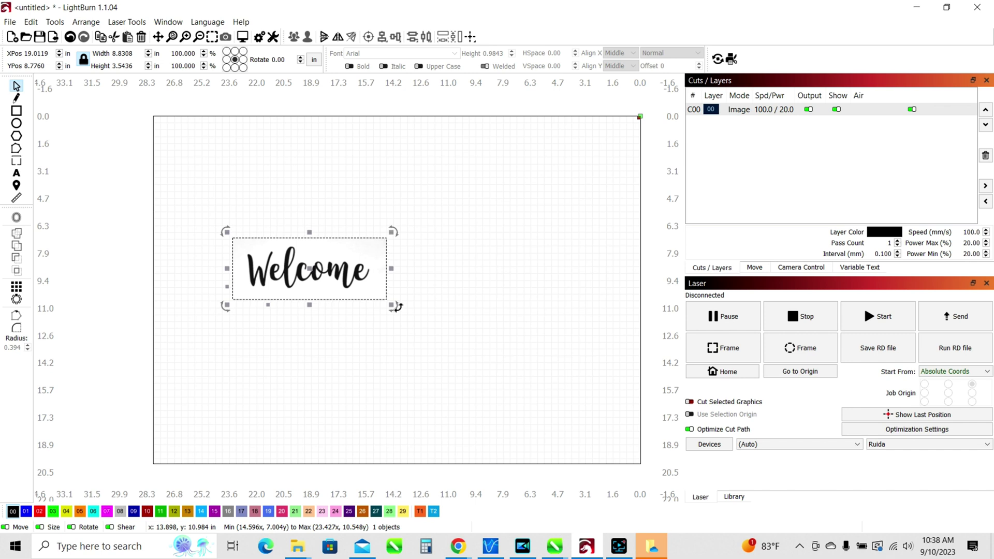
left_click_drag(392, 305, 445, 338)
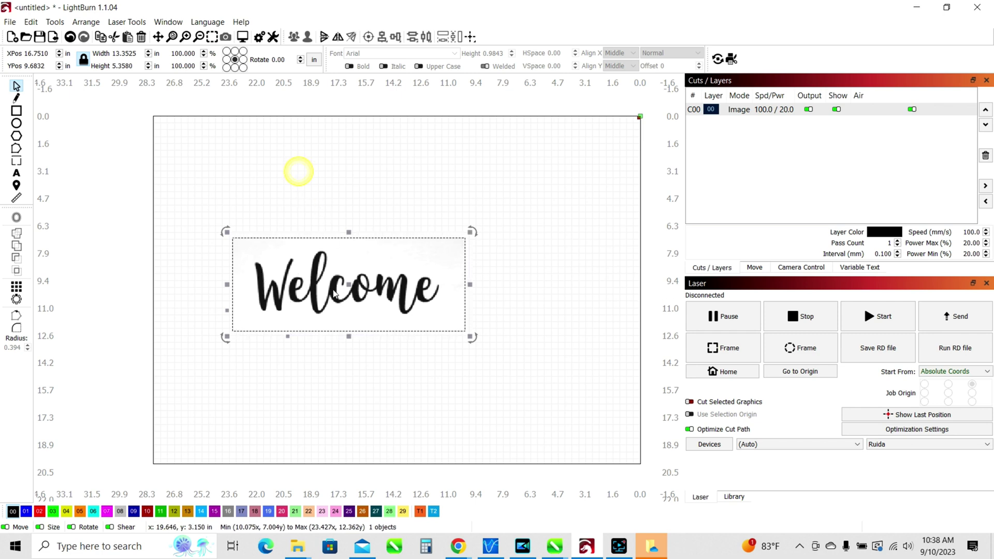
left_click_drag(335, 294, 338, 294)
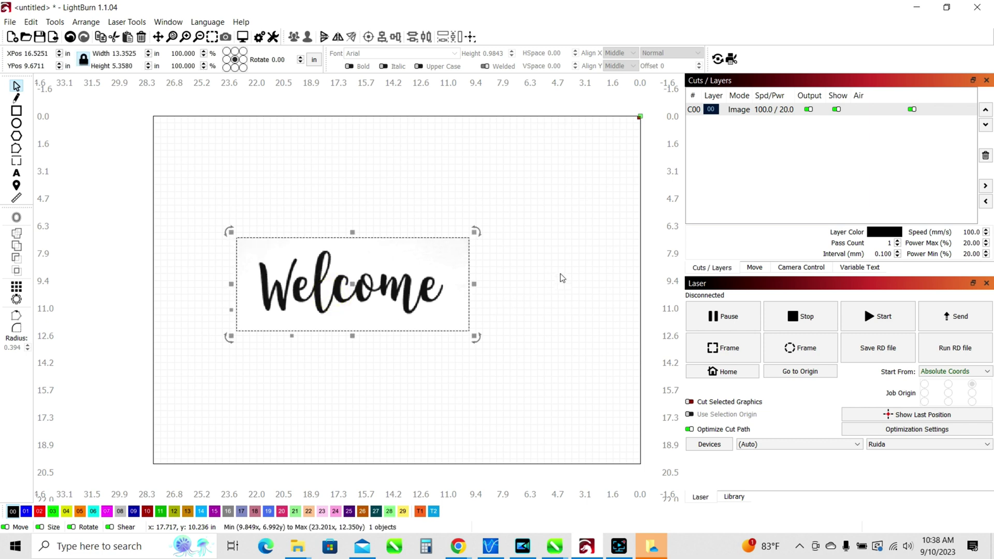
- Move the Welcome image onto the red C02 layer and leave it selected
left_click(41, 511)
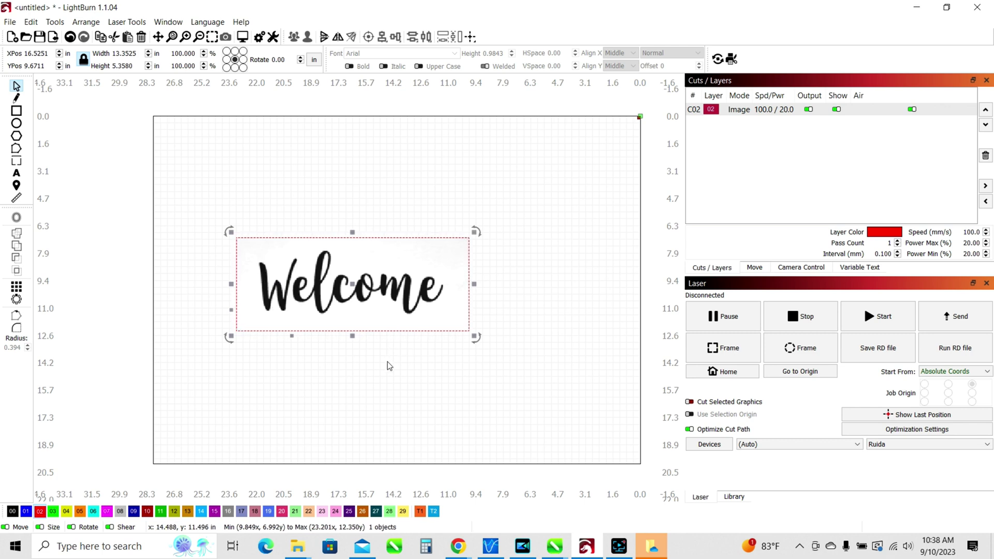
left_click(473, 378)
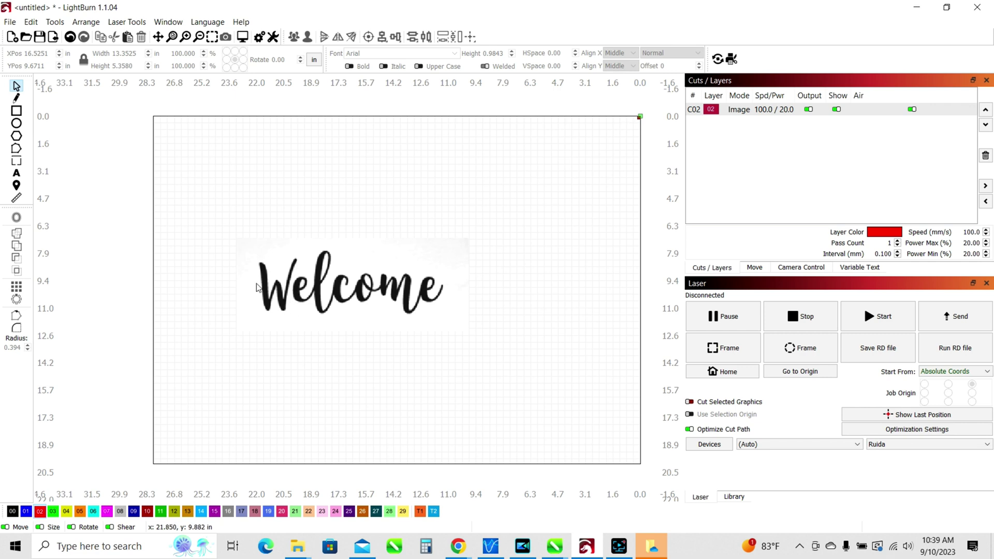
left_click(253, 252)
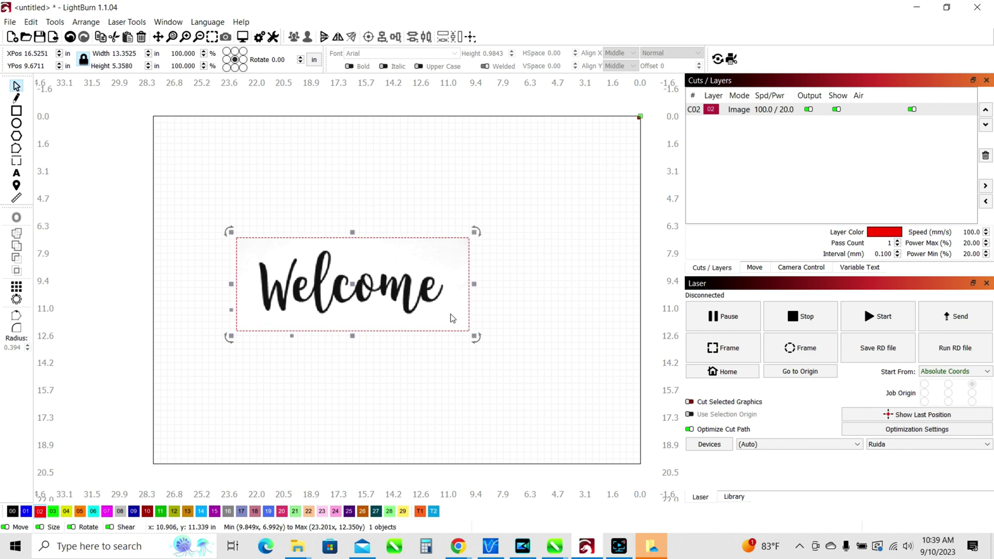
left_click(516, 346)
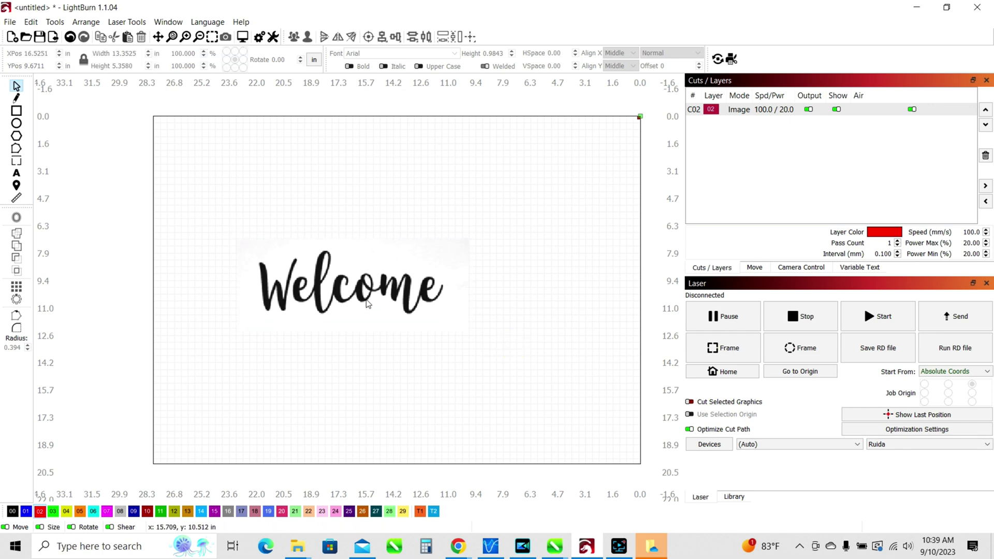
left_click(340, 297)
- Open Trace Image for the Welcome image from its right-click menu
right_click(339, 297)
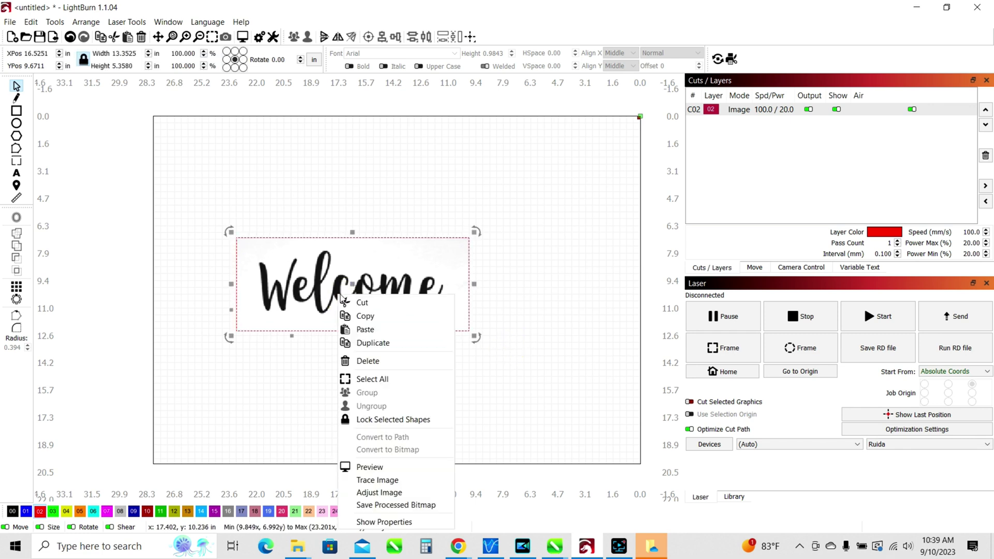
left_click(381, 480)
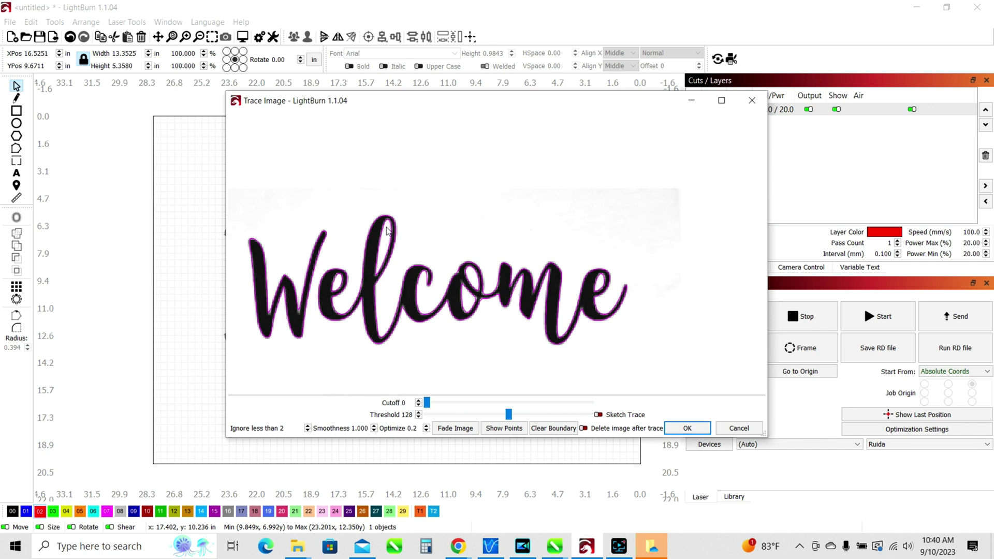
- Adjust the trace sliders to Cutoff 15 and Threshold 126 and accept the trace
left_click(425, 403)
mouse_move(444, 402)
left_mouse_down()
mouse_move(595, 403)
mouse_move(530, 405)
left_mouse_up()
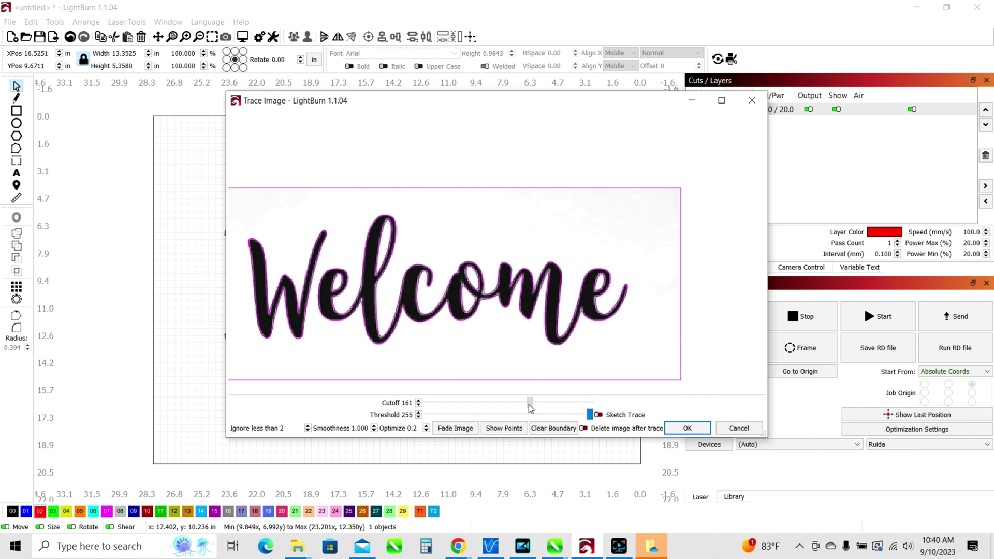
left_click_drag(529, 405, 419, 403)
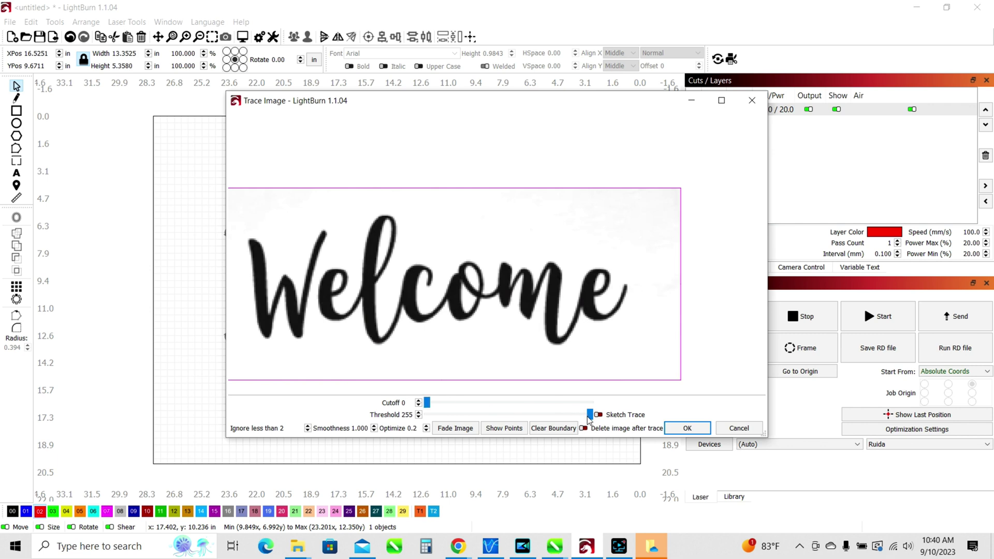
left_click_drag(587, 415, 505, 415)
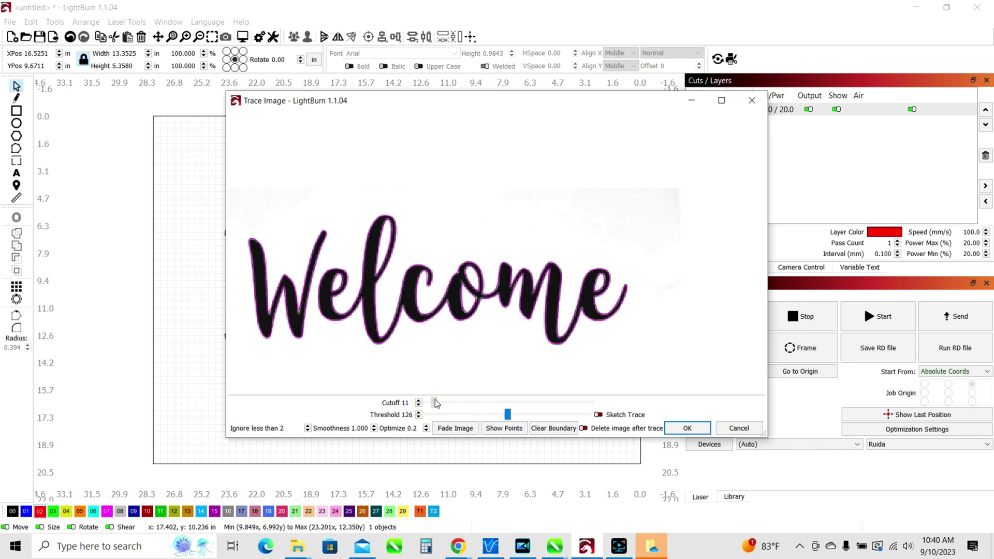
left_click_drag(435, 400, 438, 403)
left_click(689, 433)
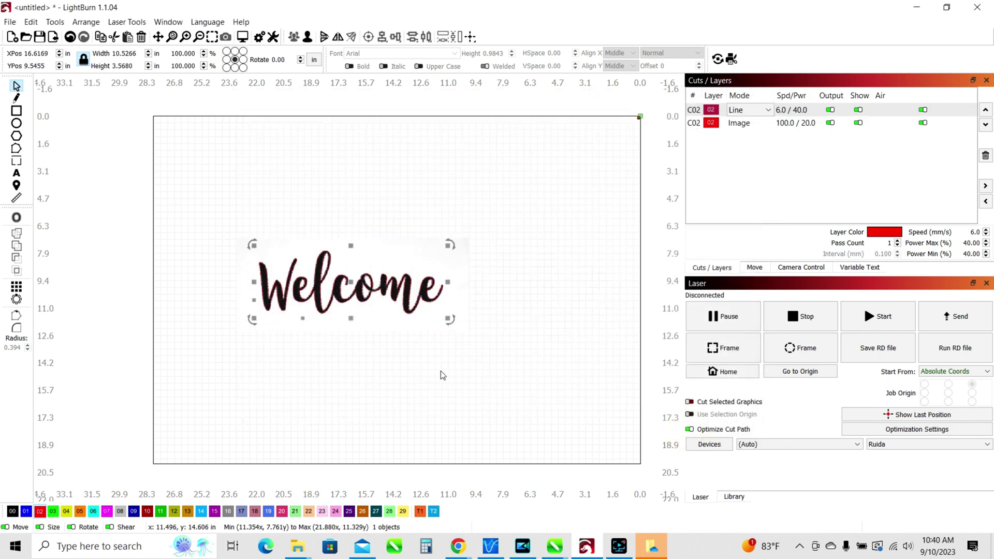
- Drag the original Welcome bitmap away from the traced outline and delete it
left_click(441, 371)
left_click(369, 317)
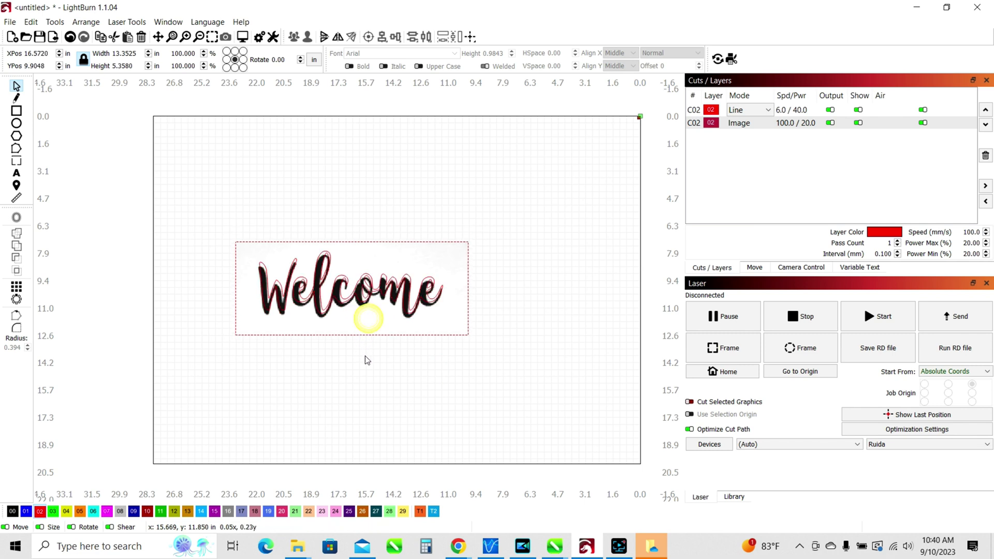
mouse_move(366, 317)
left_mouse_down()
mouse_move(376, 368)
mouse_move(459, 395)
mouse_move(475, 295)
mouse_move(470, 198)
left_mouse_up()
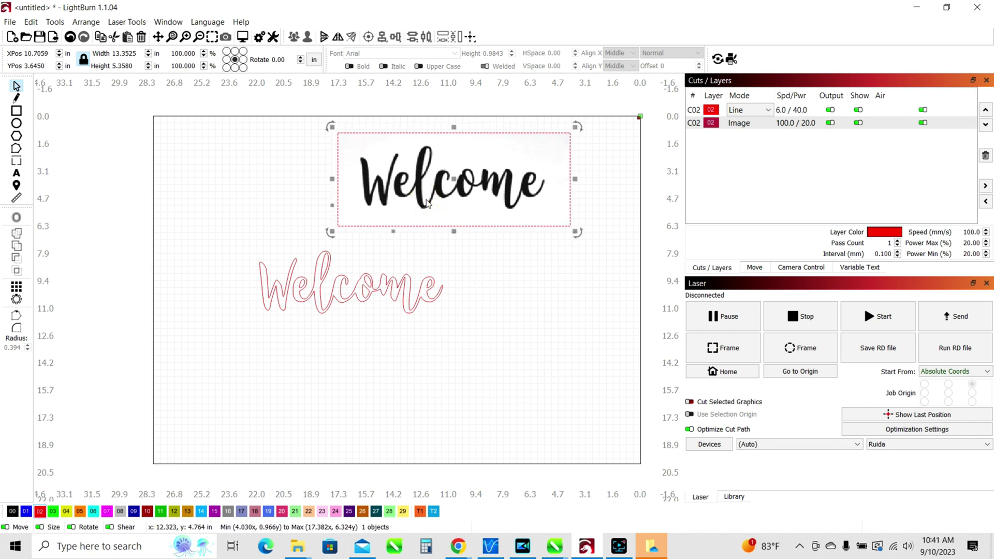
key("Delete")
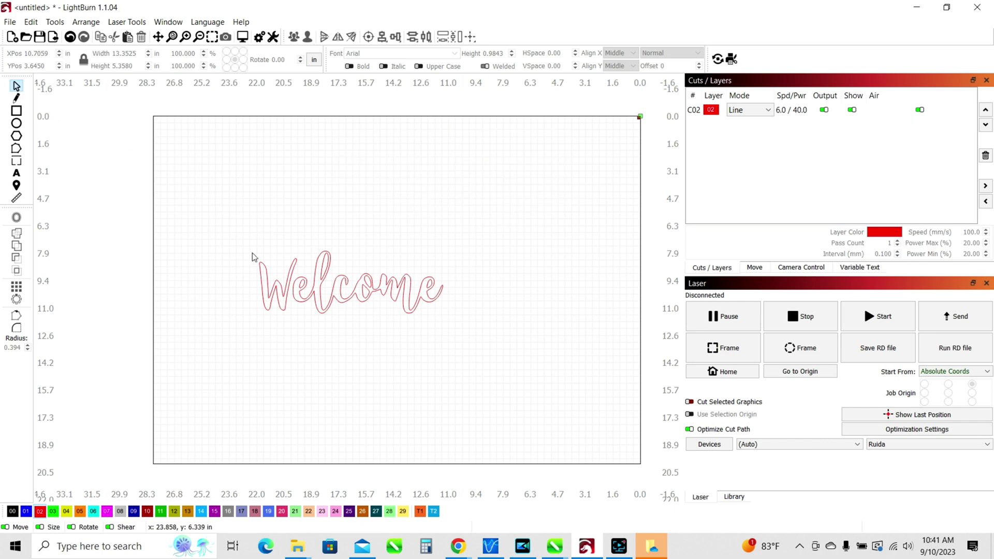
left_click_drag(218, 232, 490, 344)
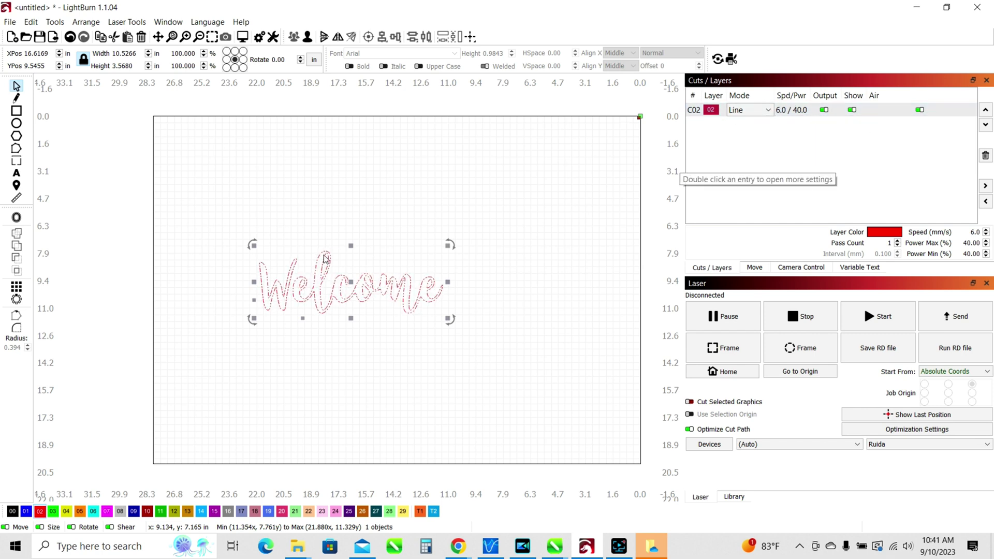
left_click(474, 198)
left_click_drag(242, 243, 502, 340)
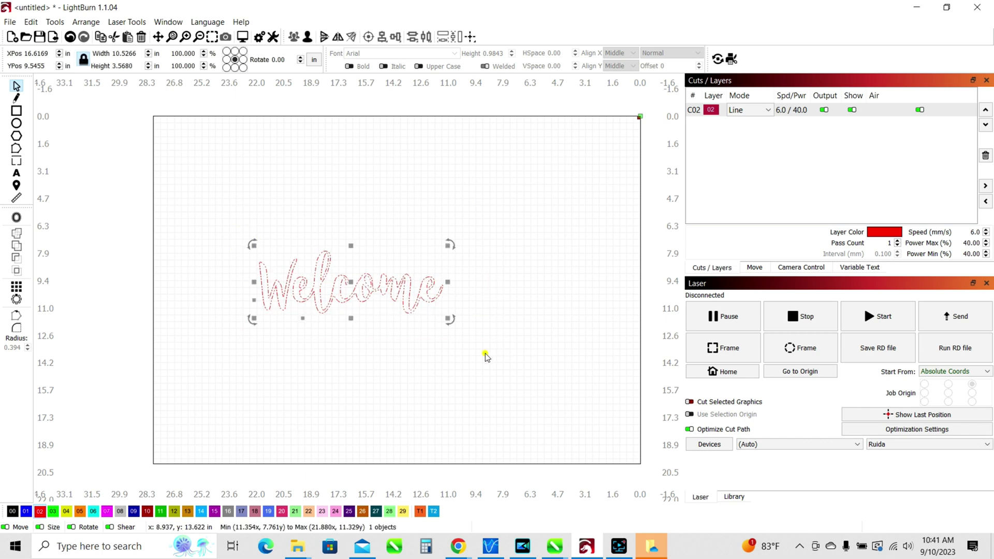
left_click(485, 353)
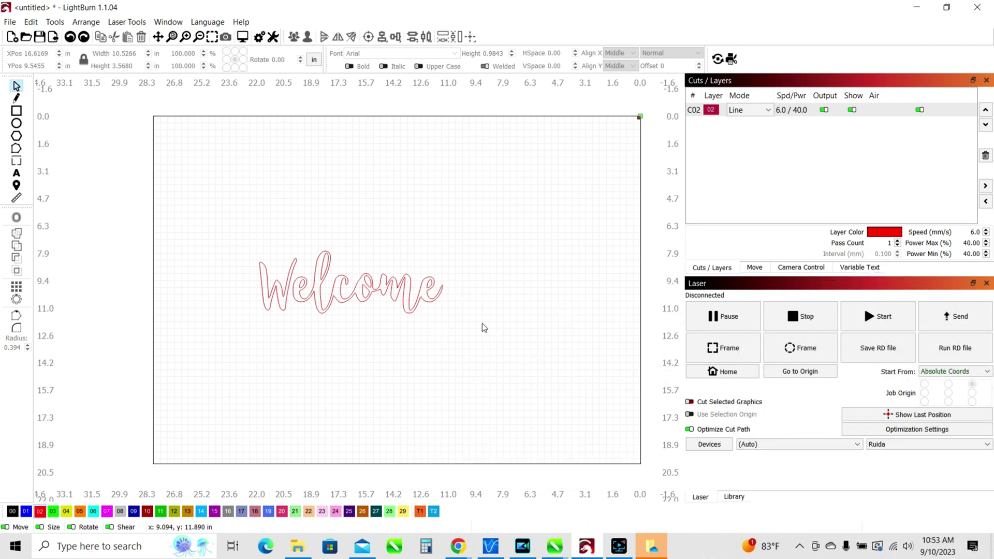
left_click(16, 110)
- Draw a 12.52 by 4.65 inch rectangle above Welcome, then select the Welcome outline
mouse_move(261, 150)
left_mouse_down()
mouse_move(304, 184)
mouse_move(457, 211)
mouse_move(479, 231)
left_mouse_up()
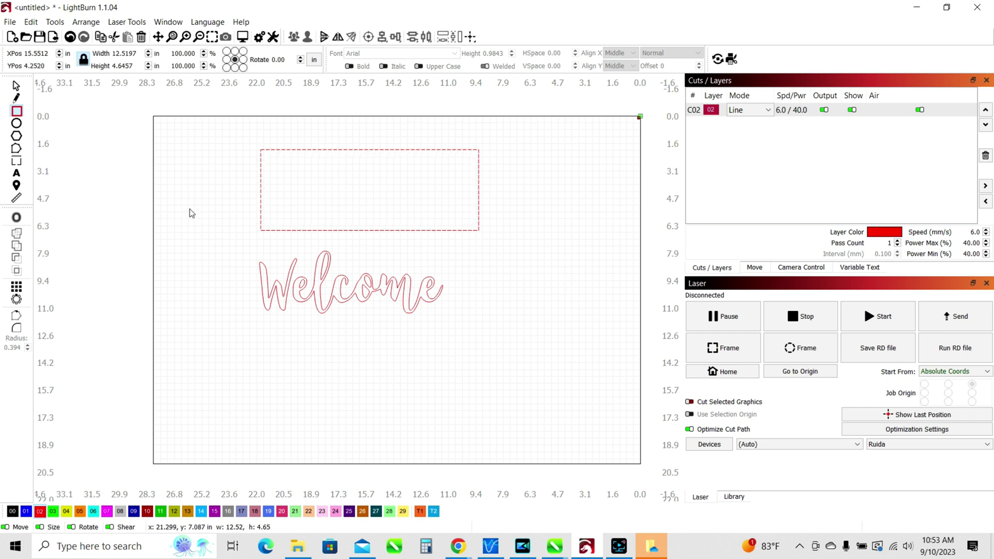
left_click(14, 86)
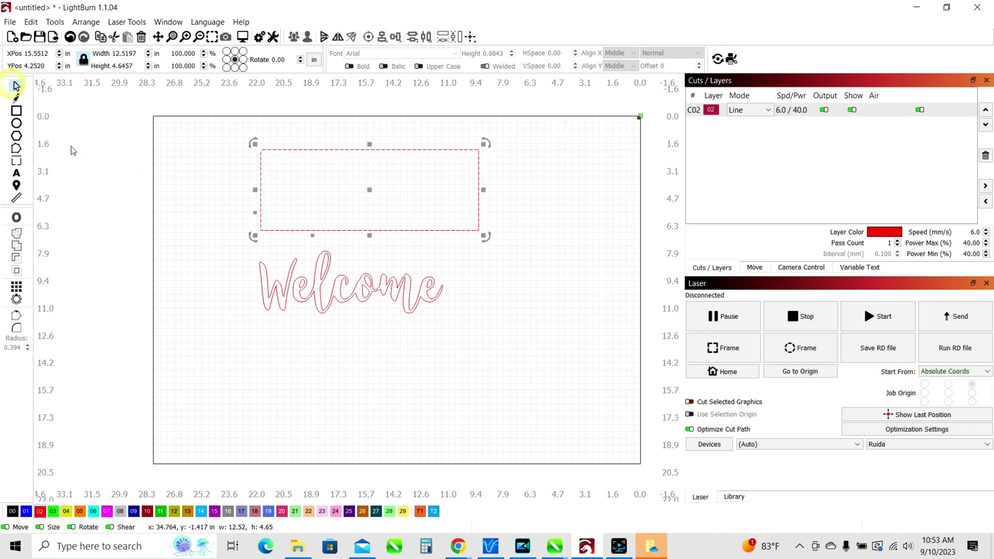
left_click(361, 352)
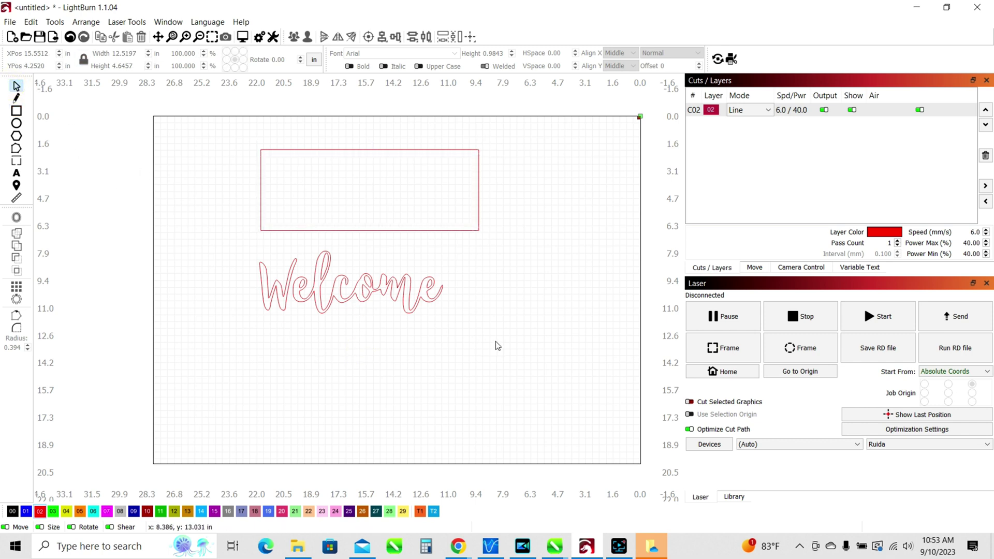
left_click(435, 302)
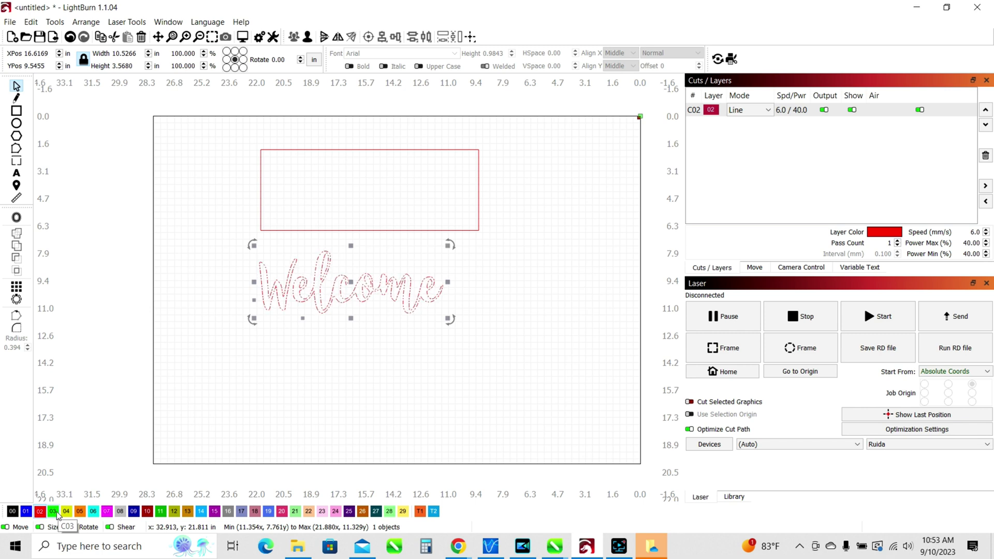
- Assign the Welcome outline to the green C03 Fill layer
left_click(54, 512)
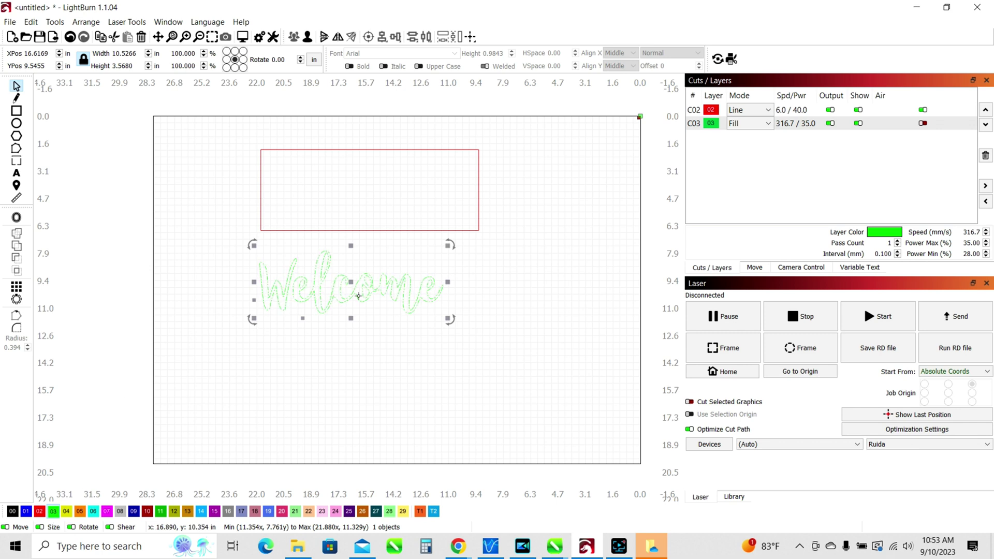
left_click(436, 336)
left_click(375, 296)
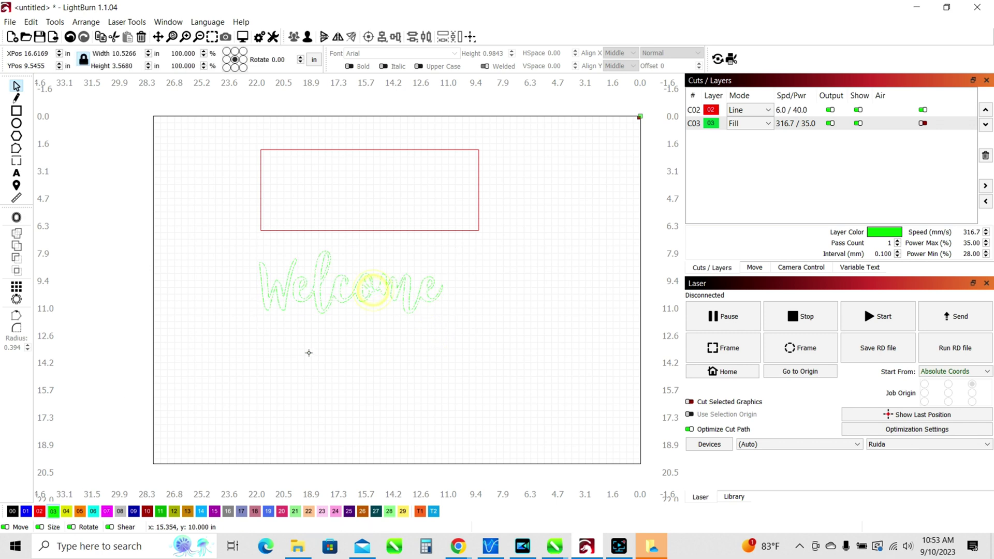
left_click(53, 511)
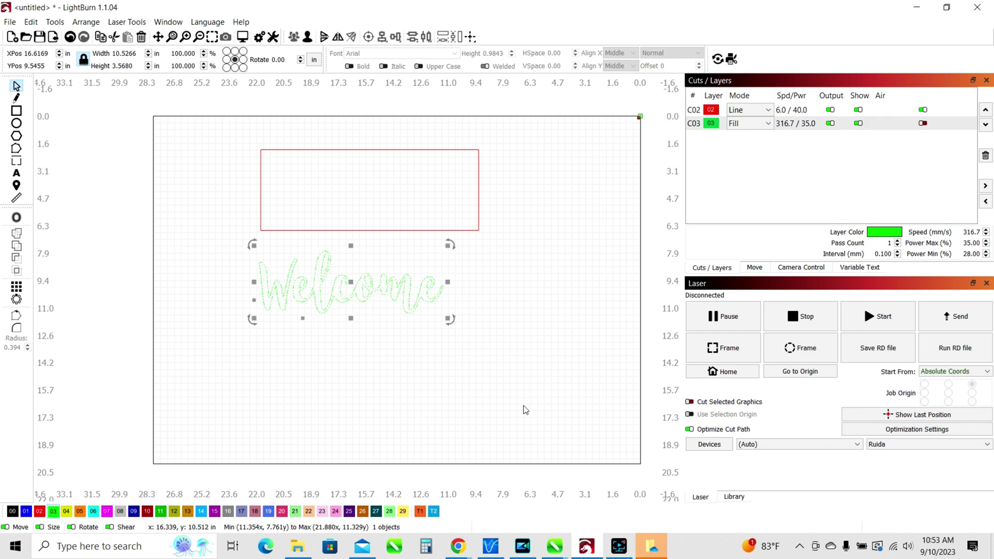
- Select the rectangle and bring up Offset Shapes for it
left_click(382, 150)
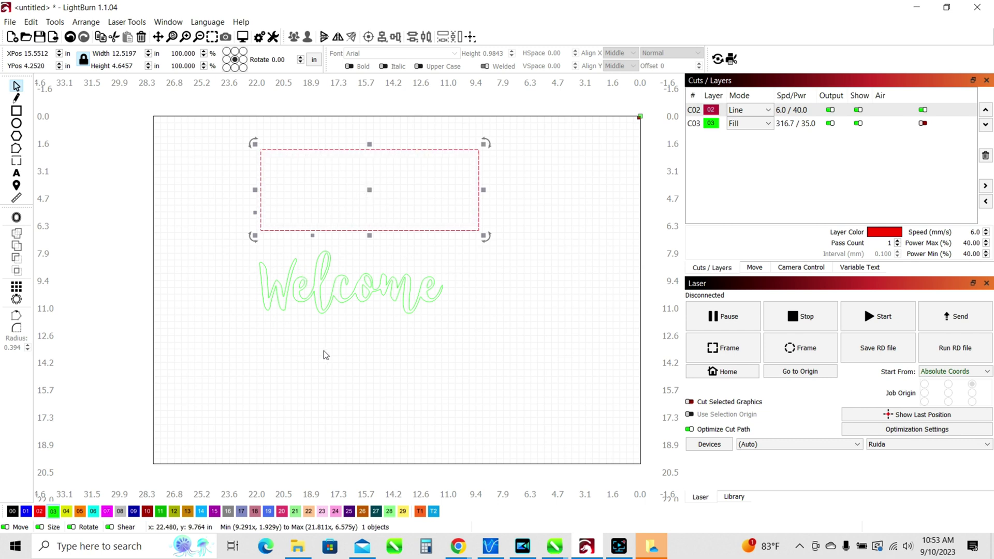
left_click(380, 355)
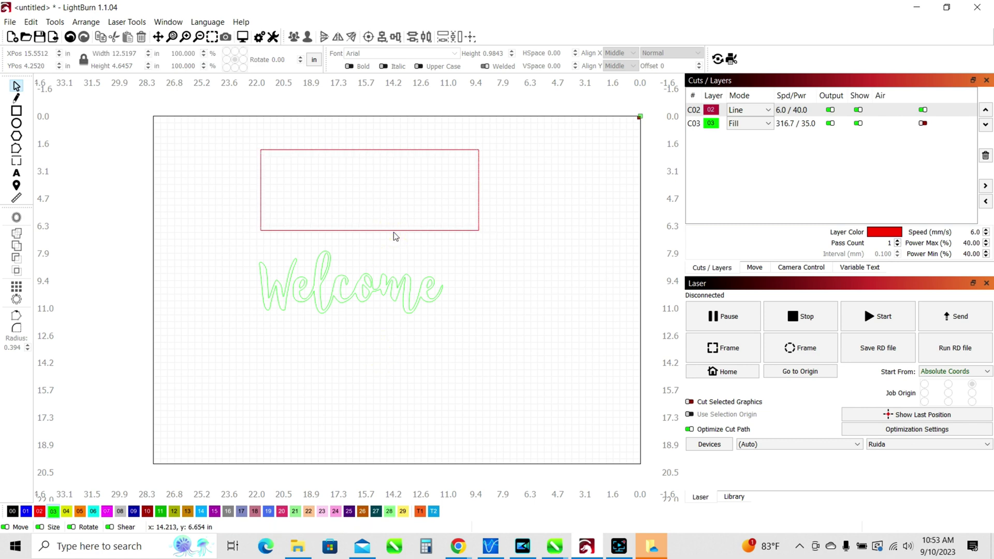
left_click(393, 231)
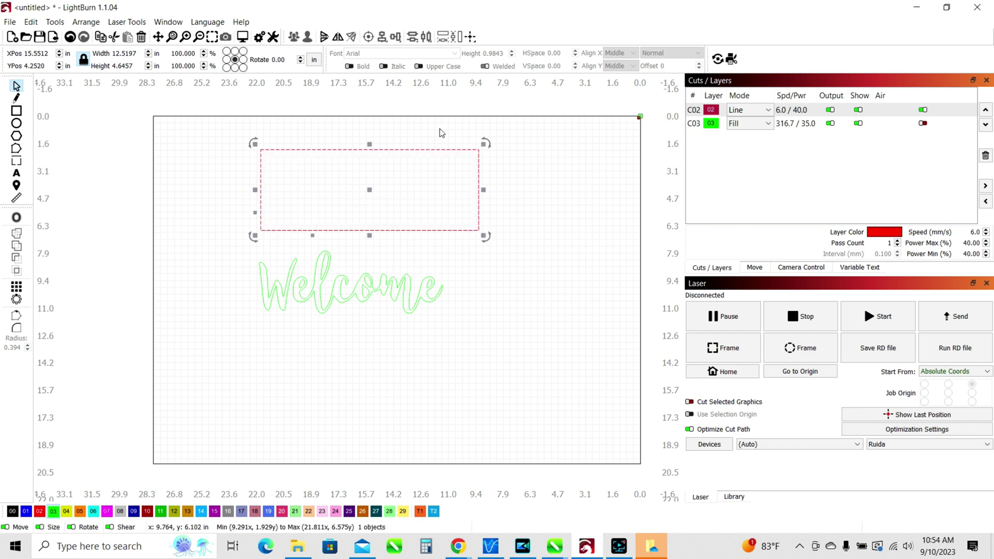
left_click(17, 219)
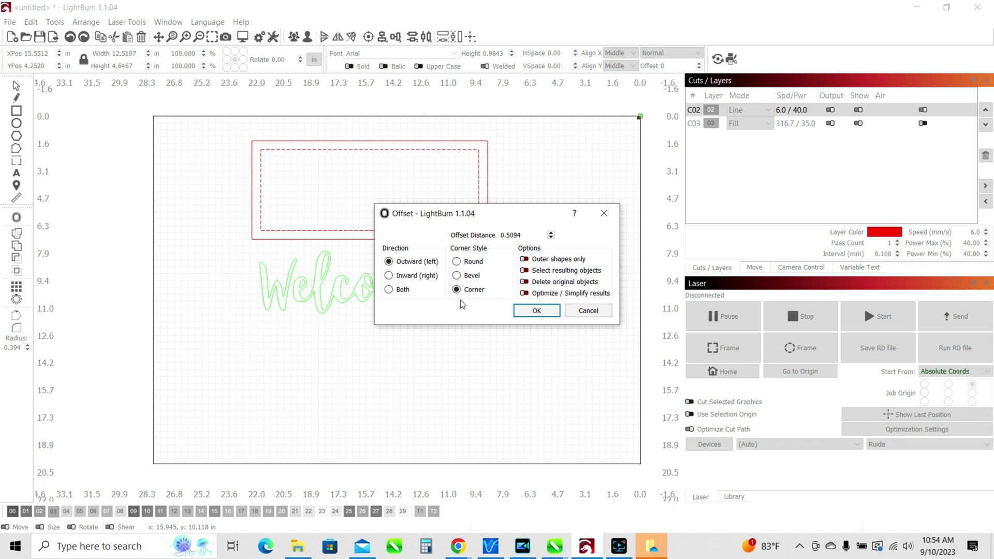
- Create a 0.5094-inch outward offset of the rectangle with sharp corners
left_click(456, 262)
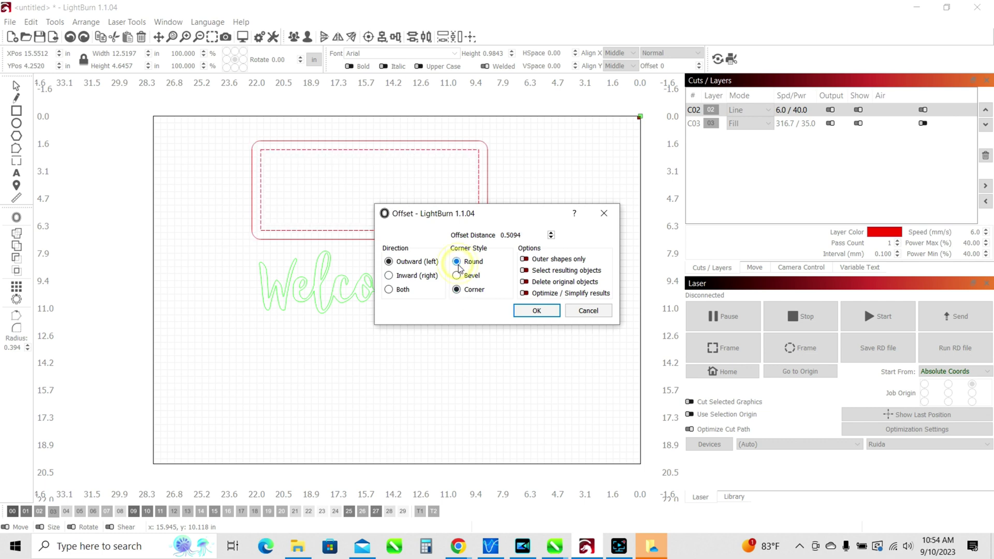
left_click(456, 290)
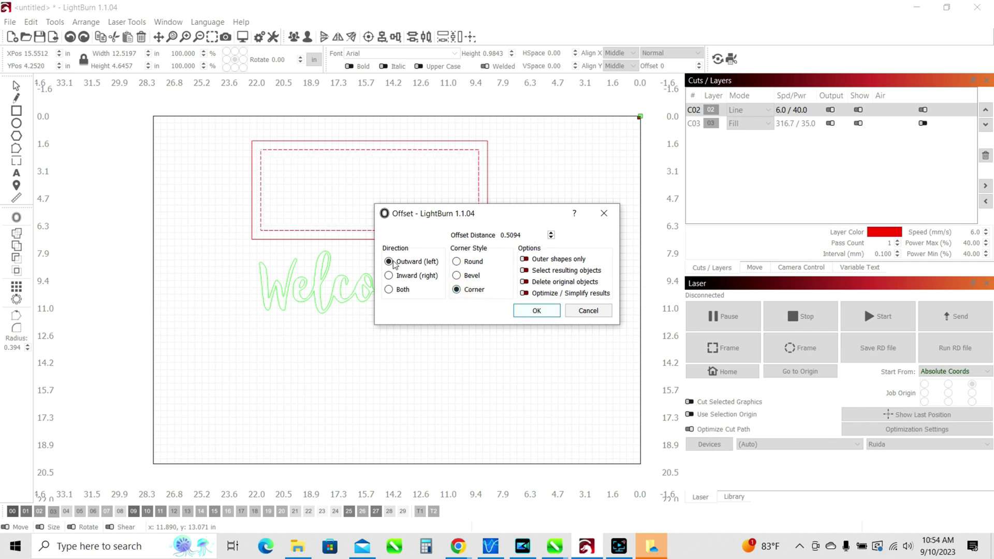
left_click(528, 312)
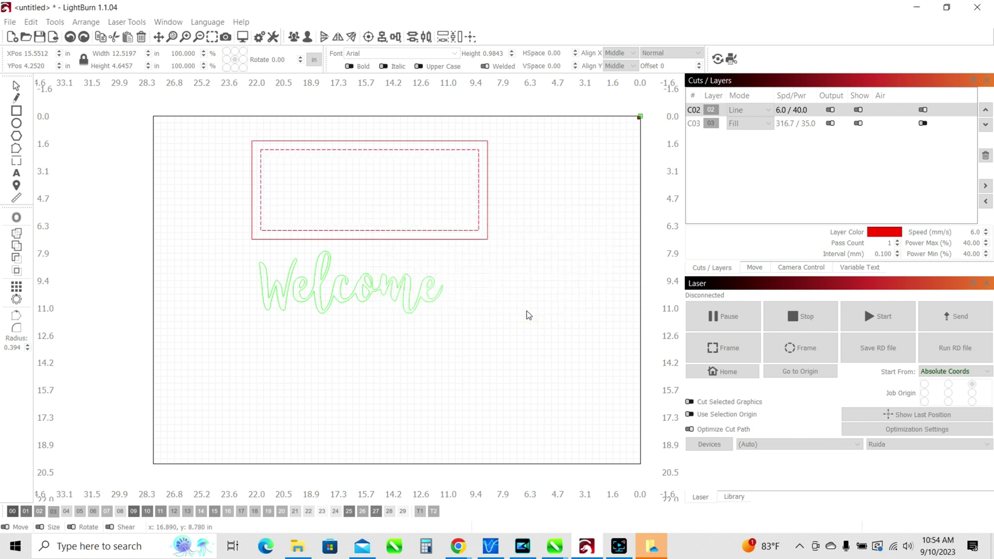
left_click(395, 358)
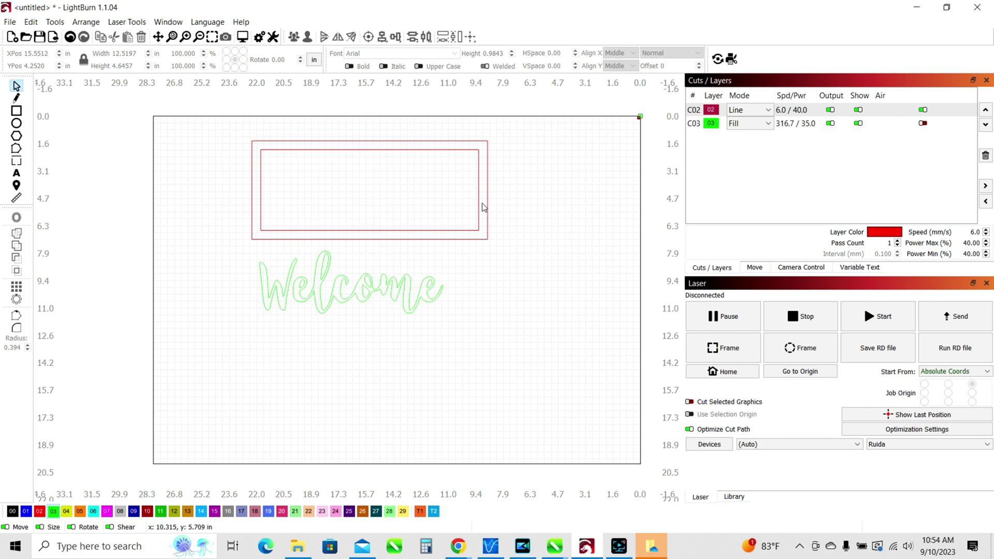
- Copy the outer frame rectangle lower down and move Welcome into the copy
left_click(481, 143)
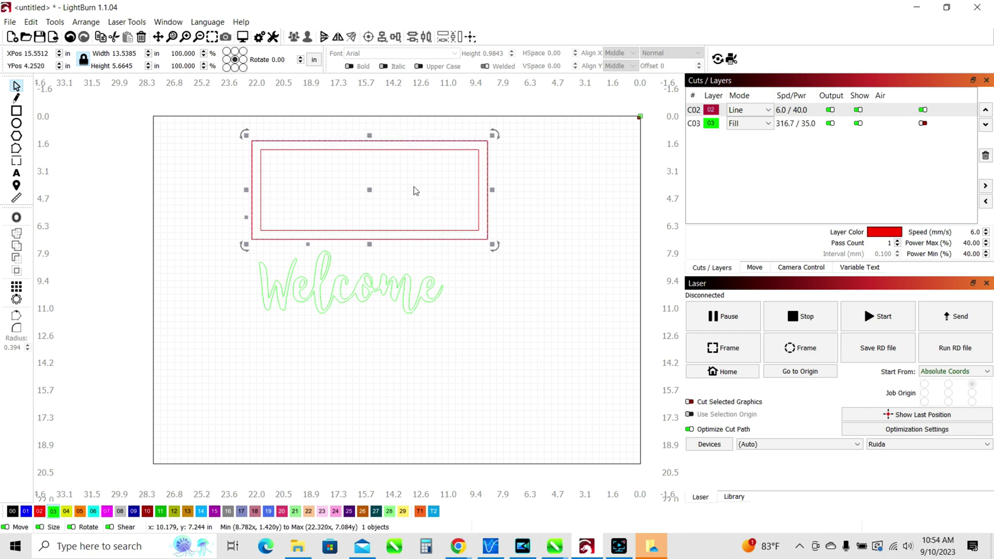
left_click_drag(389, 141, 378, 328)
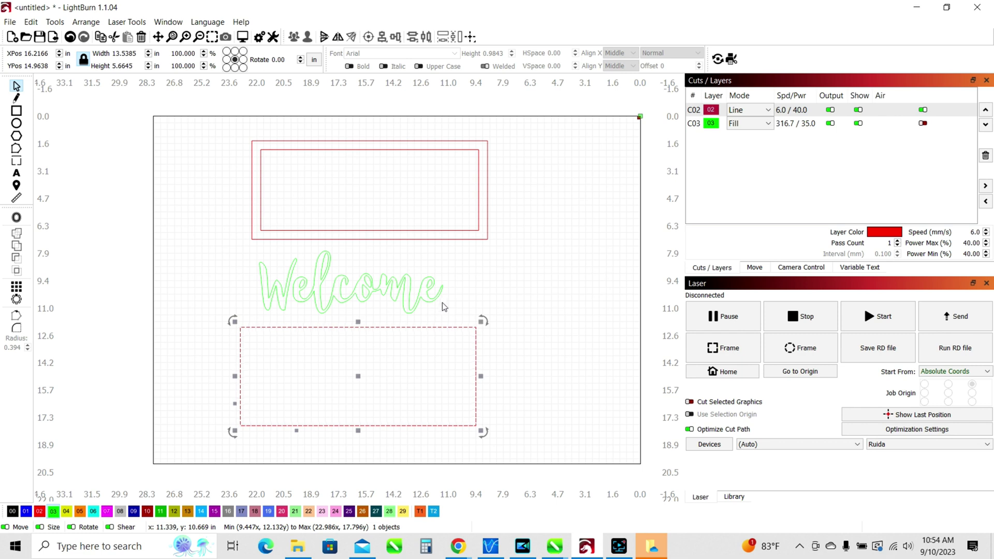
left_click(390, 300)
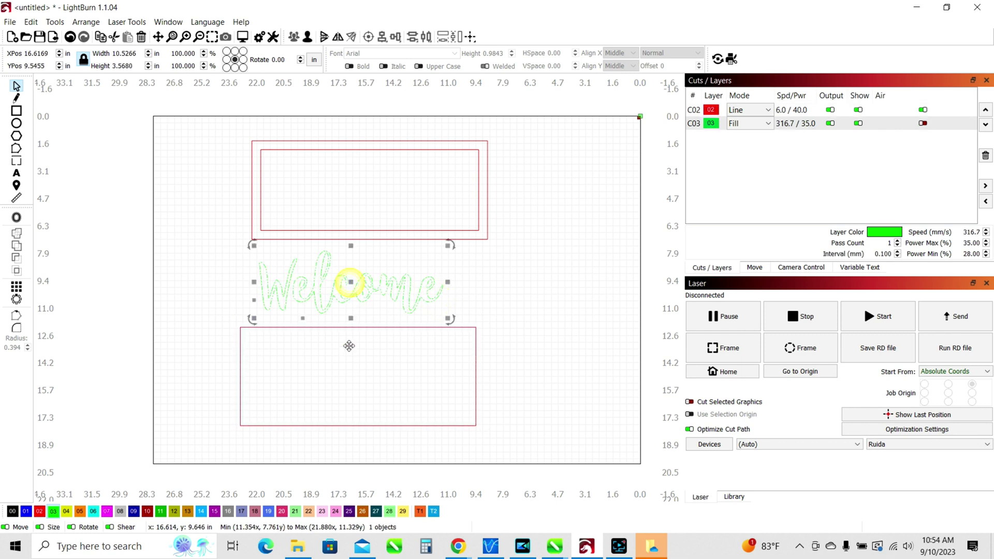
left_click_drag(353, 286, 354, 374)
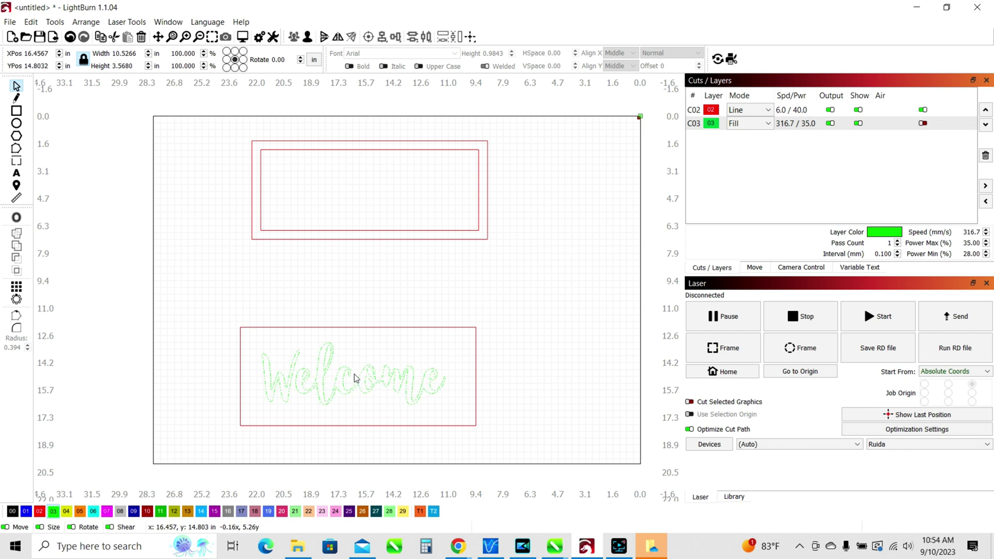
- Center Welcome horizontally and vertically inside the lower rectangle
left_click(217, 311)
left_click_drag(217, 308, 527, 439)
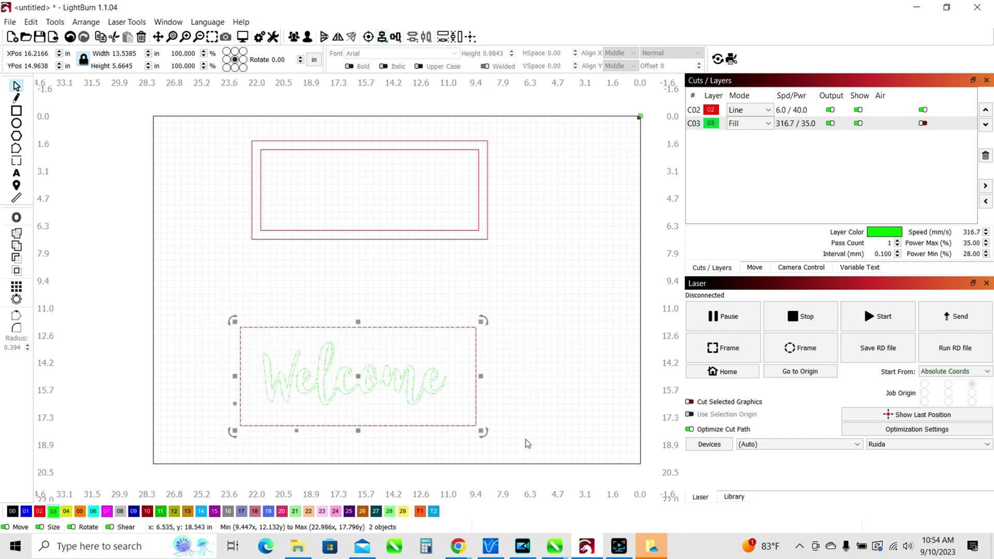
left_click(388, 42)
left_click(414, 61)
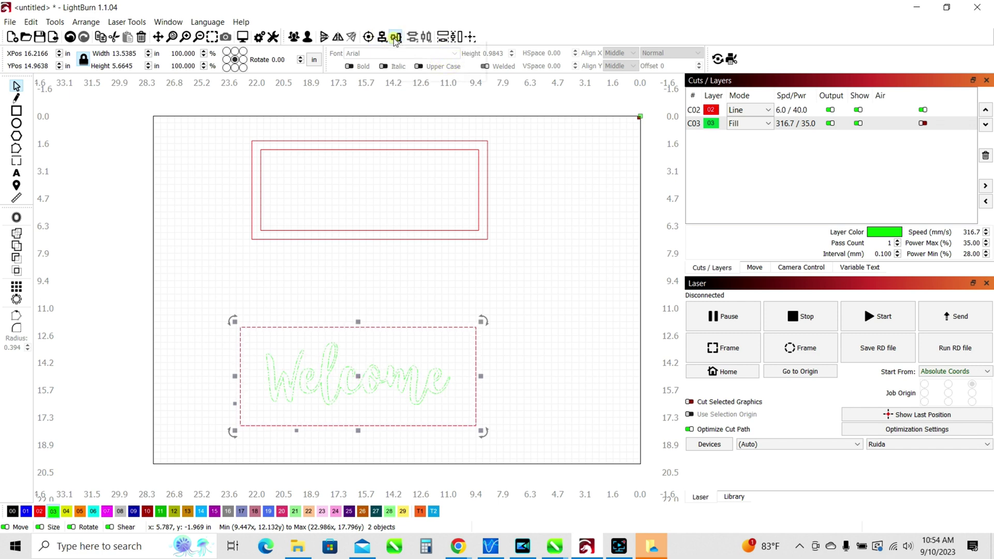
left_click(396, 39)
left_click(417, 61)
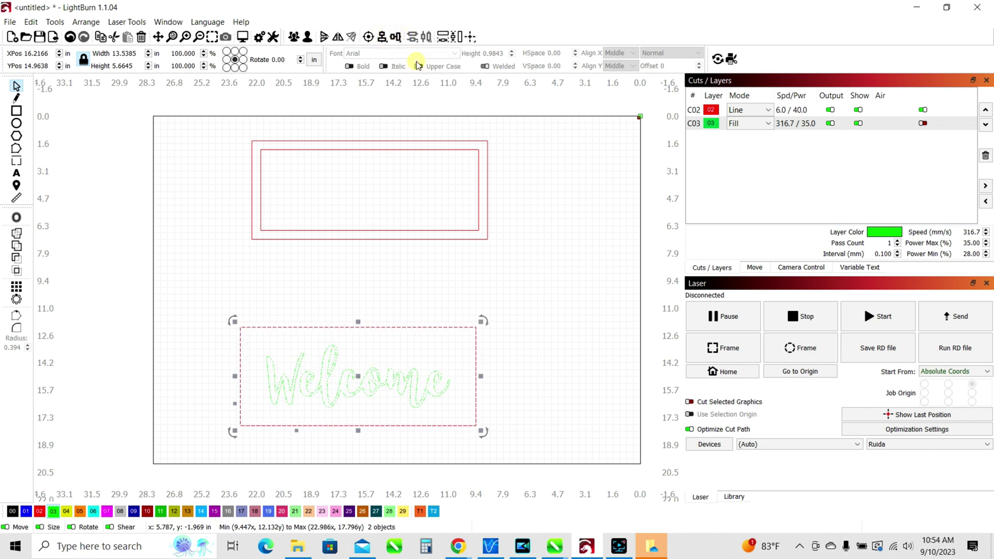
left_click(537, 309)
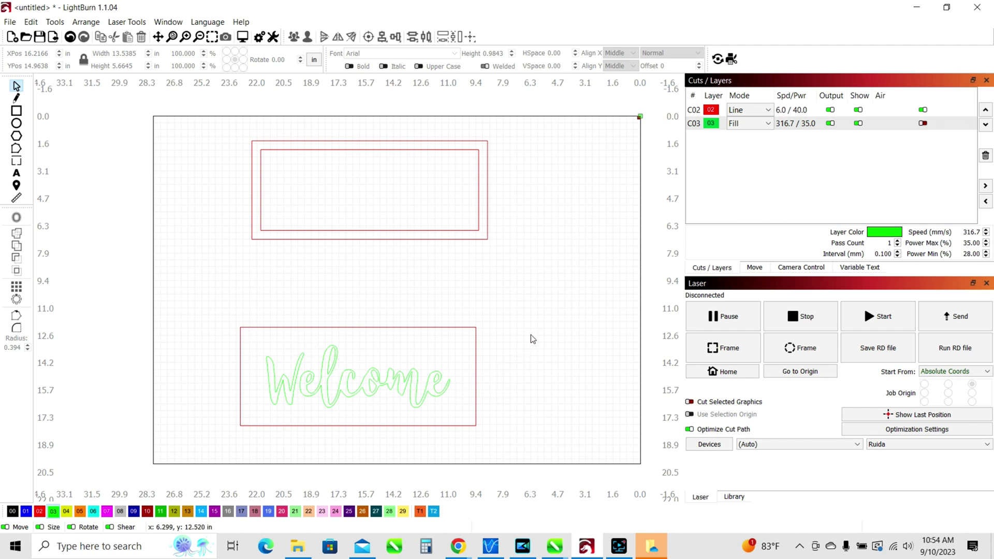
left_click_drag(217, 293, 527, 432)
- Move the Welcome plate up beneath the frame, testing the frame over it first
left_click_drag(361, 380, 371, 294)
left_click(498, 312)
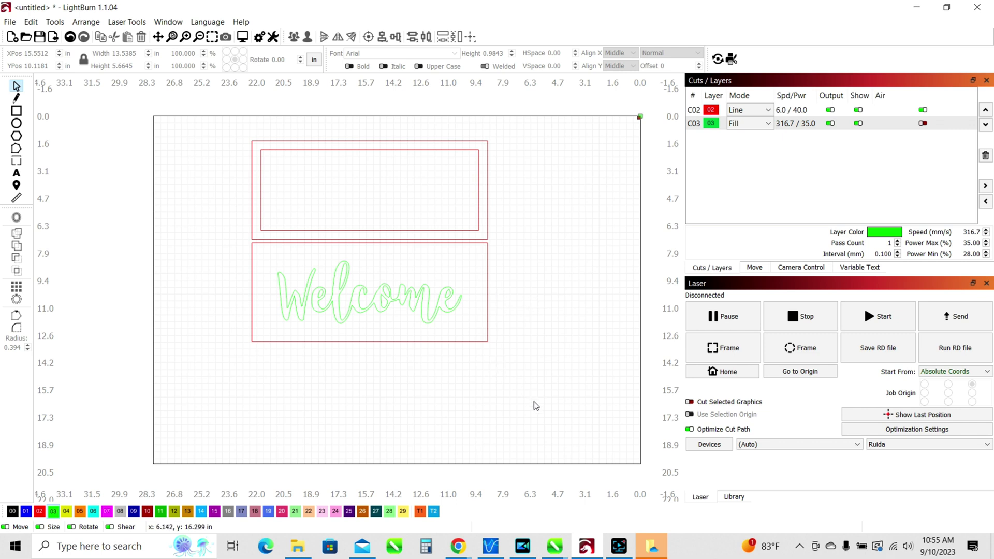
left_click_drag(536, 396, 294, 349)
left_click_drag(236, 133, 521, 246)
left_click_drag(371, 189, 369, 291)
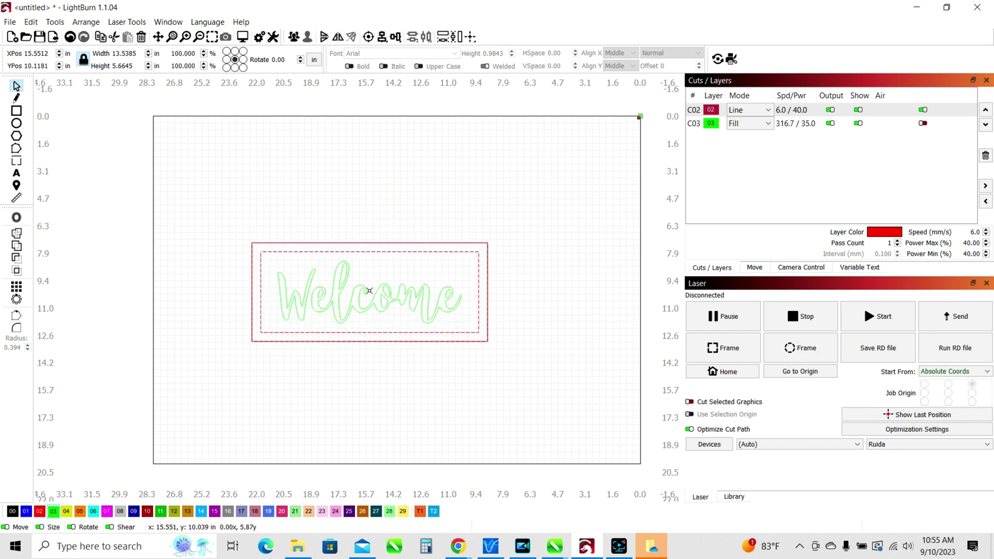
left_click_drag(369, 288, 371, 189)
left_click(370, 368)
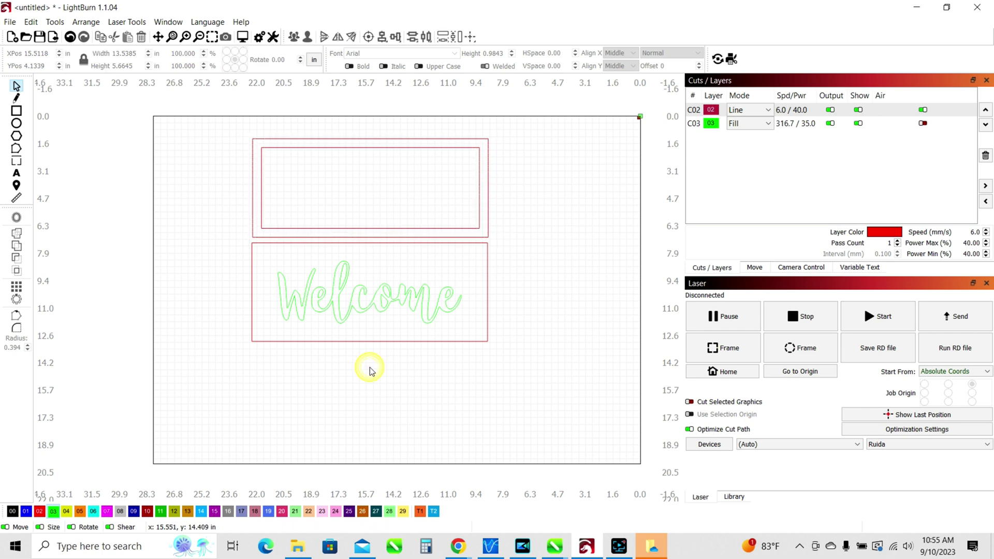
right_click(368, 350)
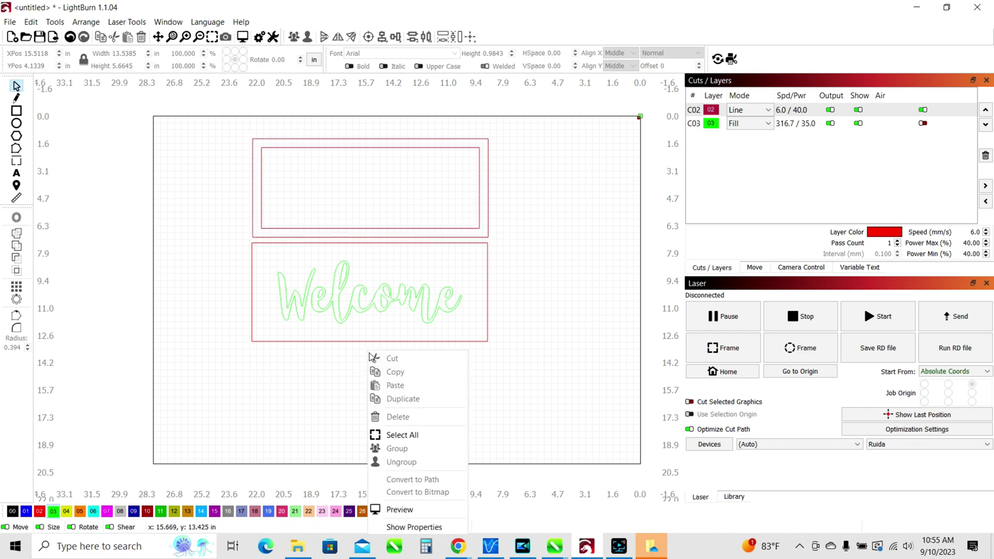
left_click(411, 511)
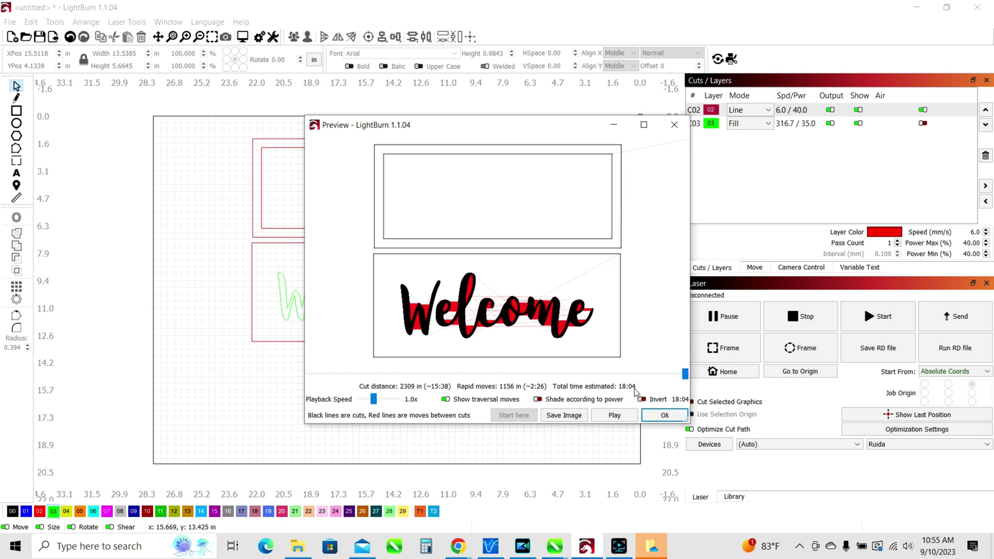
mouse_move(685, 374)
left_mouse_down()
mouse_move(300, 379)
mouse_move(481, 384)
mouse_move(689, 365)
left_mouse_up()
mouse_move(685, 373)
left_mouse_down()
mouse_move(308, 369)
mouse_move(691, 376)
left_mouse_up()
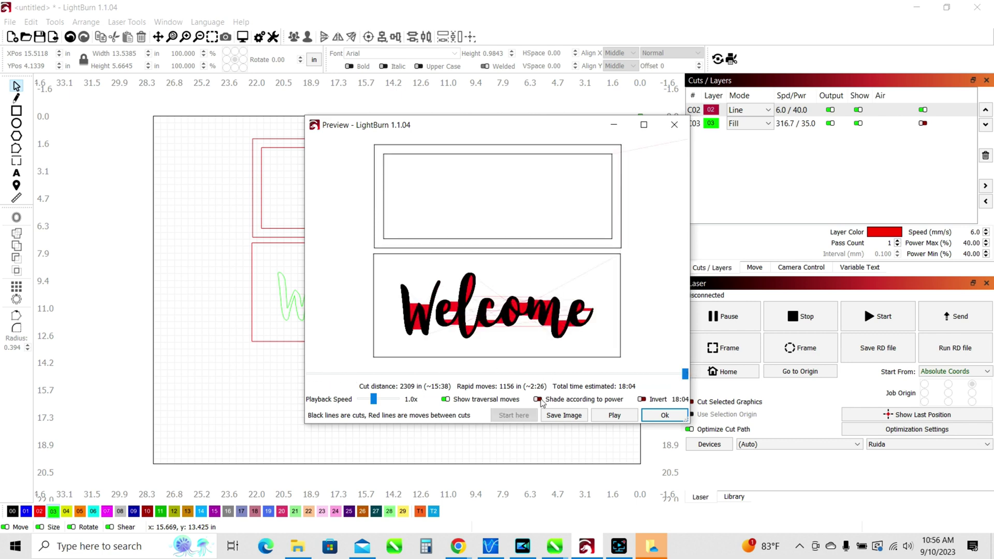
left_click(446, 399)
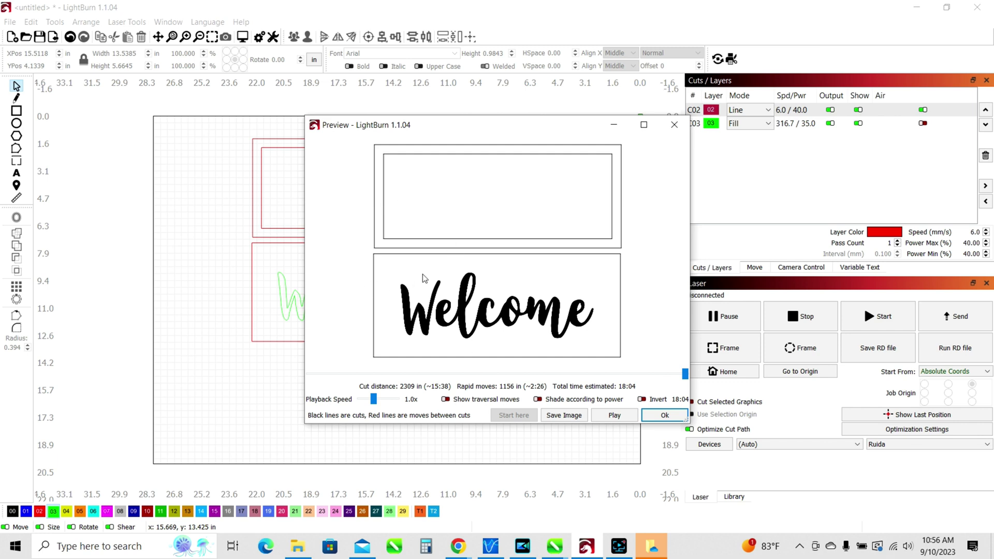
left_click(666, 416)
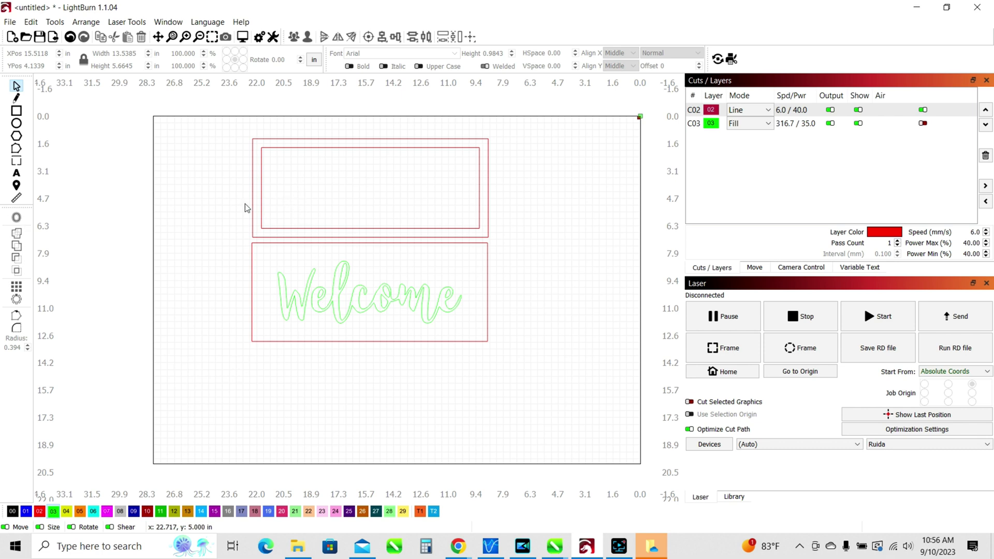
- Nudge the two frame rectangles up slightly to leave a gap above the plate
left_click_drag(222, 121, 527, 246)
left_click_drag(371, 189, 363, 278)
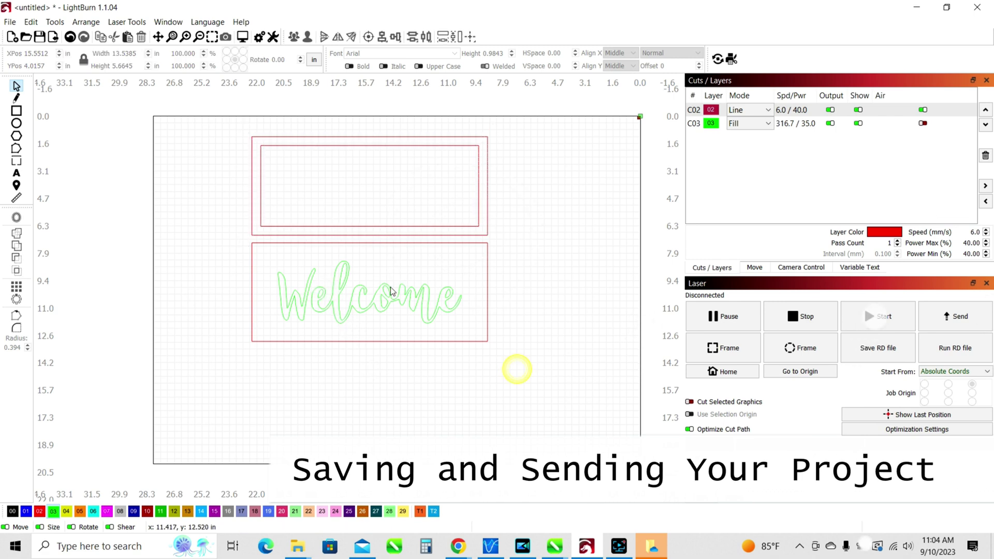
left_click_drag(217, 117, 518, 362)
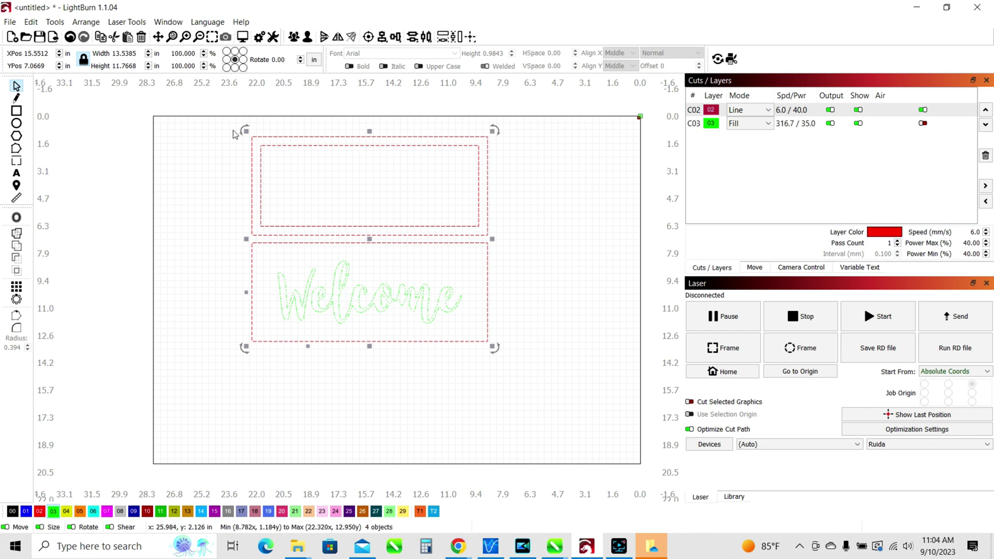
left_click_drag(210, 104, 530, 242)
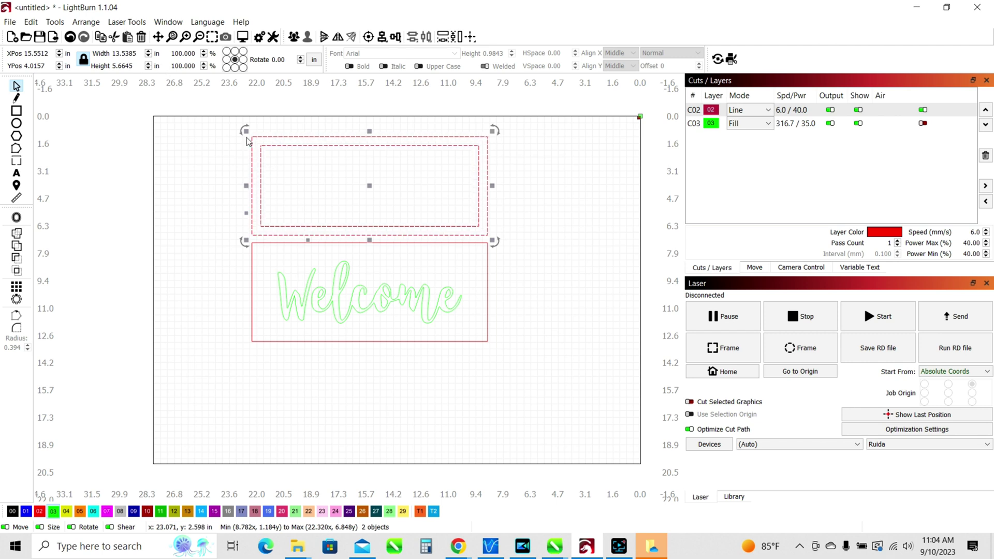
left_click_drag(188, 102, 226, 163)
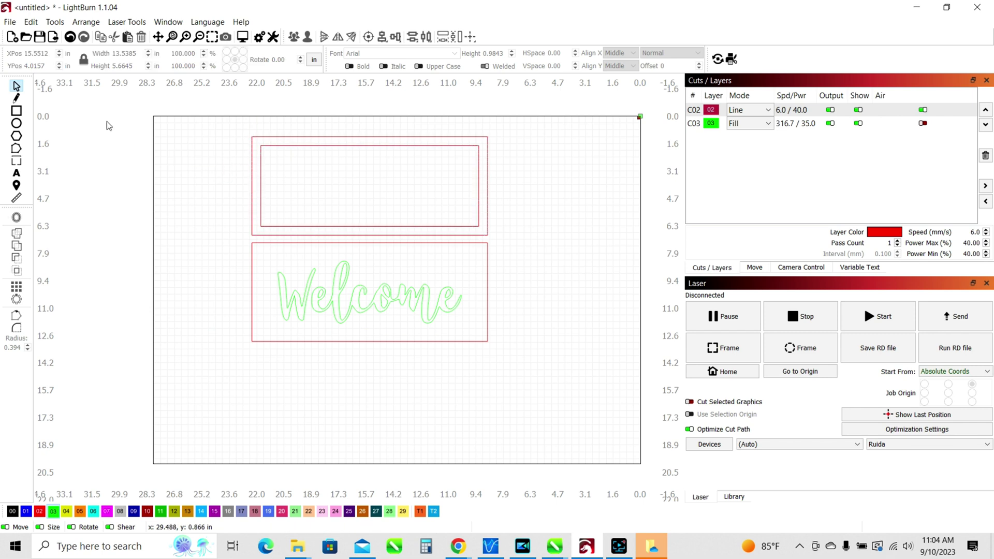
- Save the project under the name 'Welcome Sign' via File > Save As
left_click(11, 23)
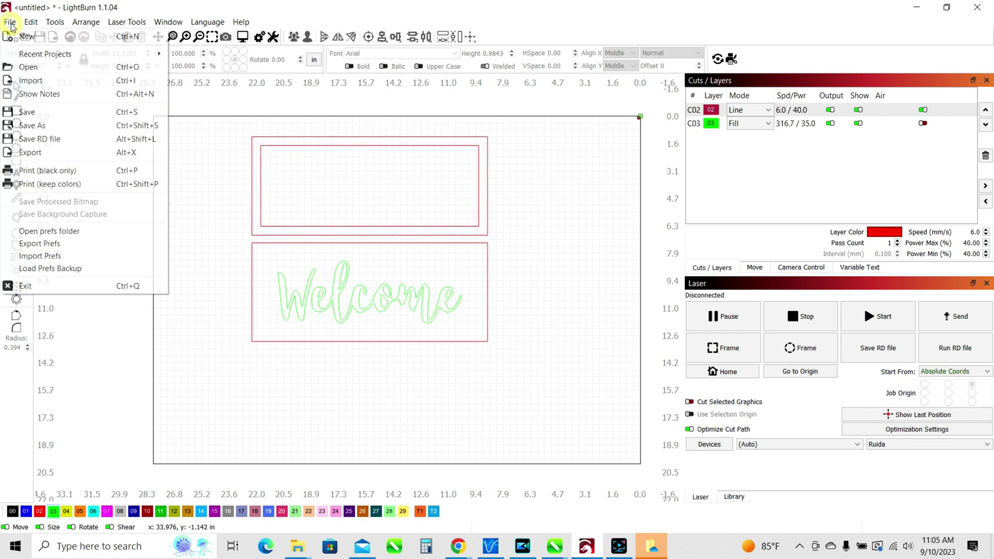
left_click(35, 129)
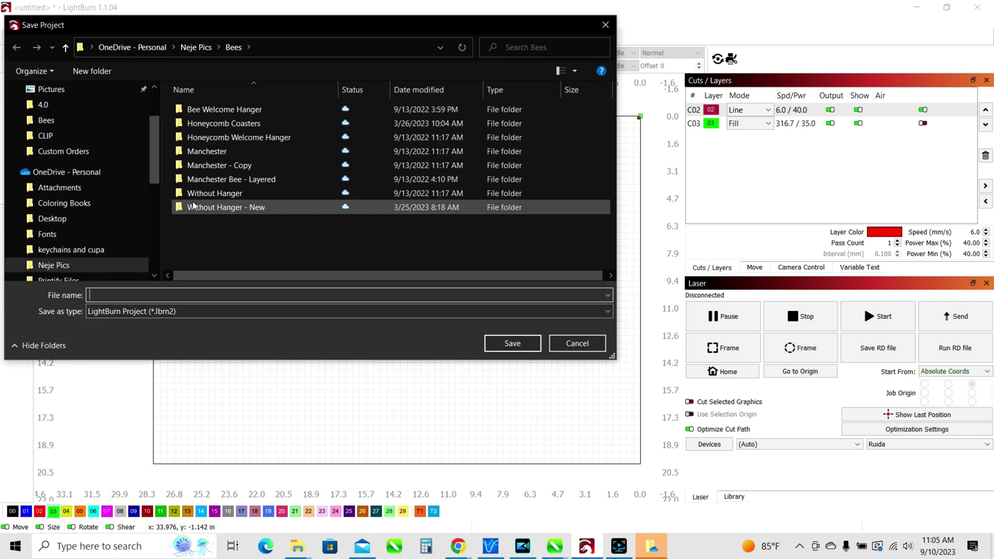
left_click(169, 298)
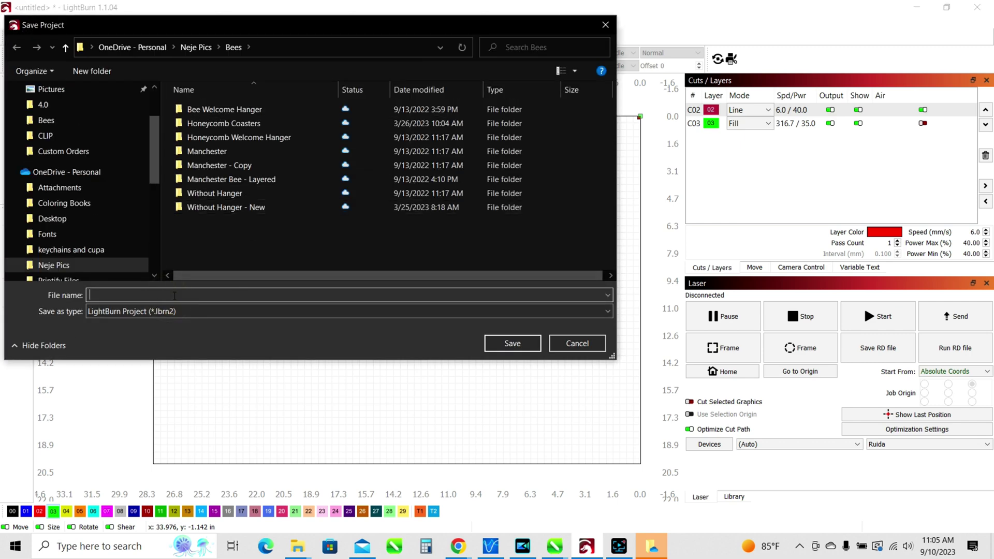
type("welco")
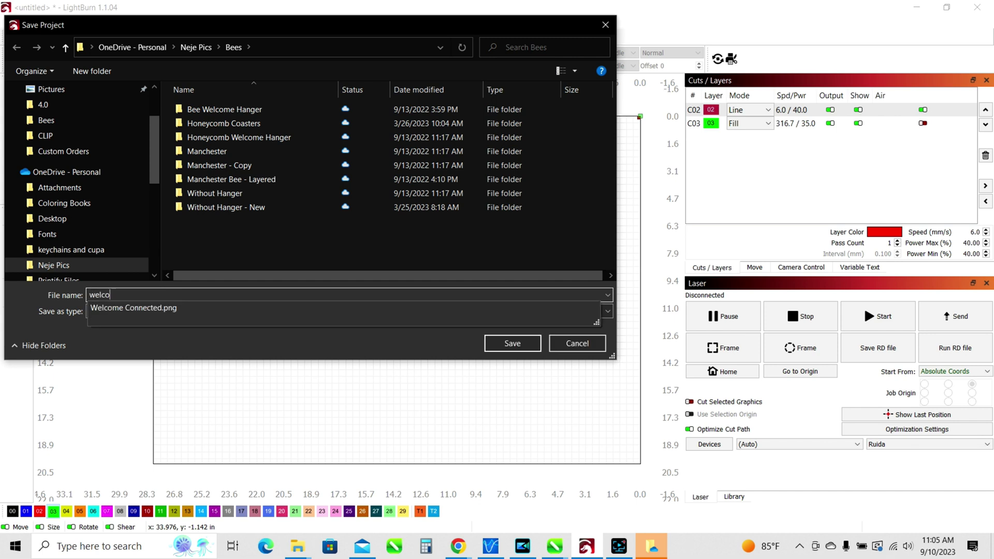
key("BackSpace")
key("BackSpace")
key("BackSpace")
key("BackSpace")
key("BackSpace")
key("BackSpace")
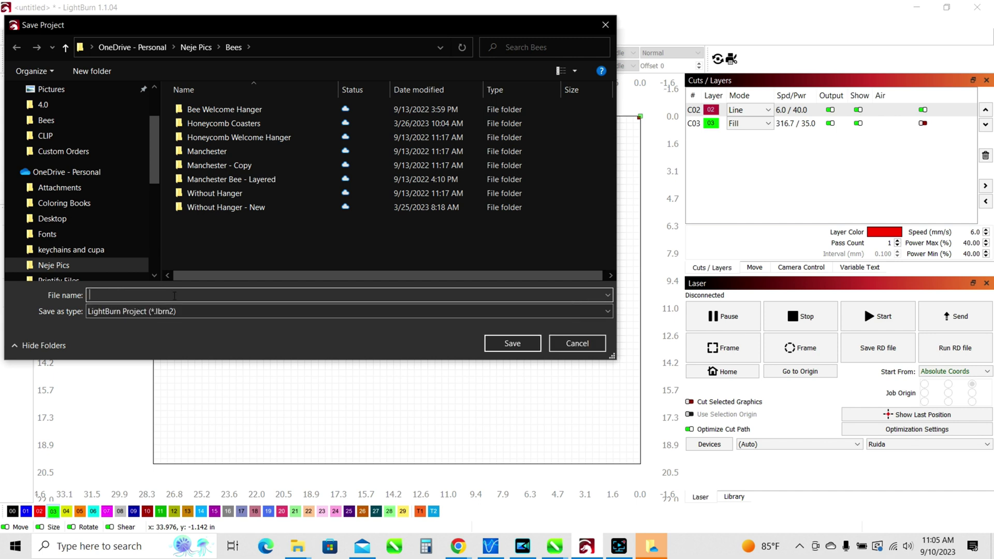
type("Welco")
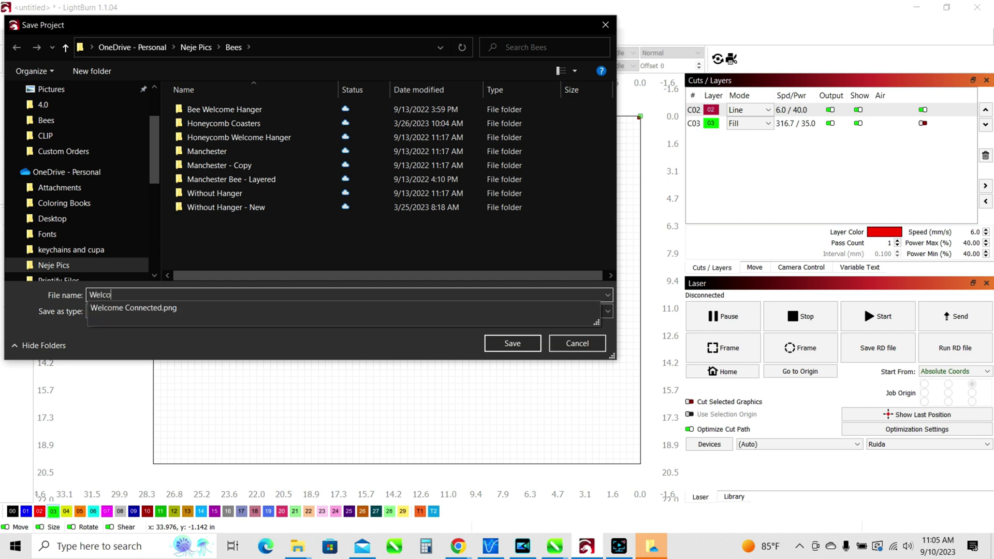
type("me Sign")
key("Return")
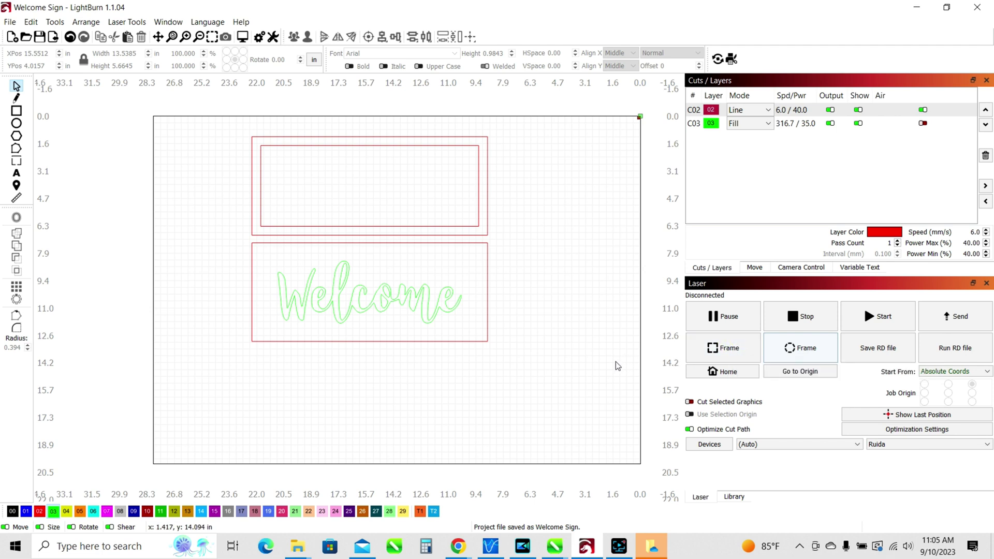
left_click_drag(219, 93, 562, 375)
left_click(216, 126)
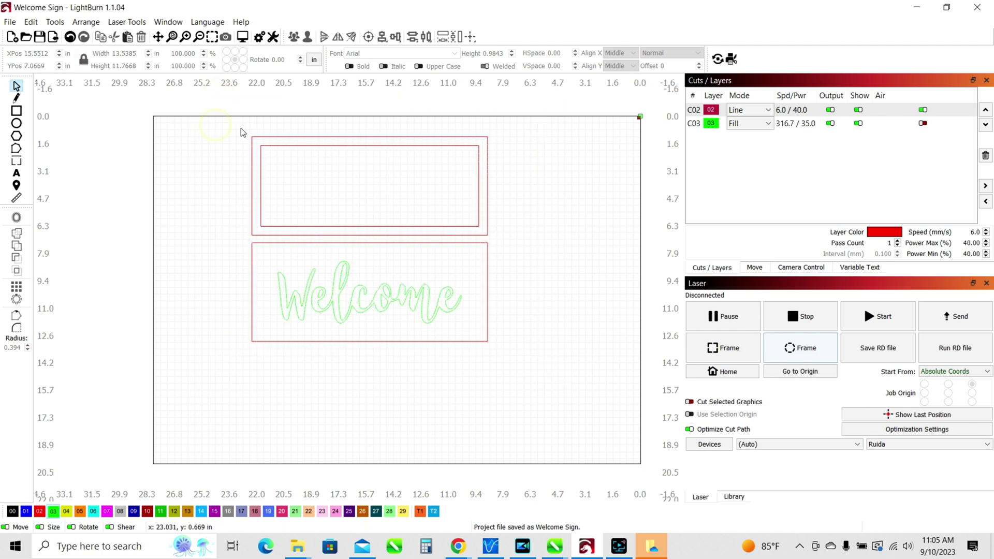